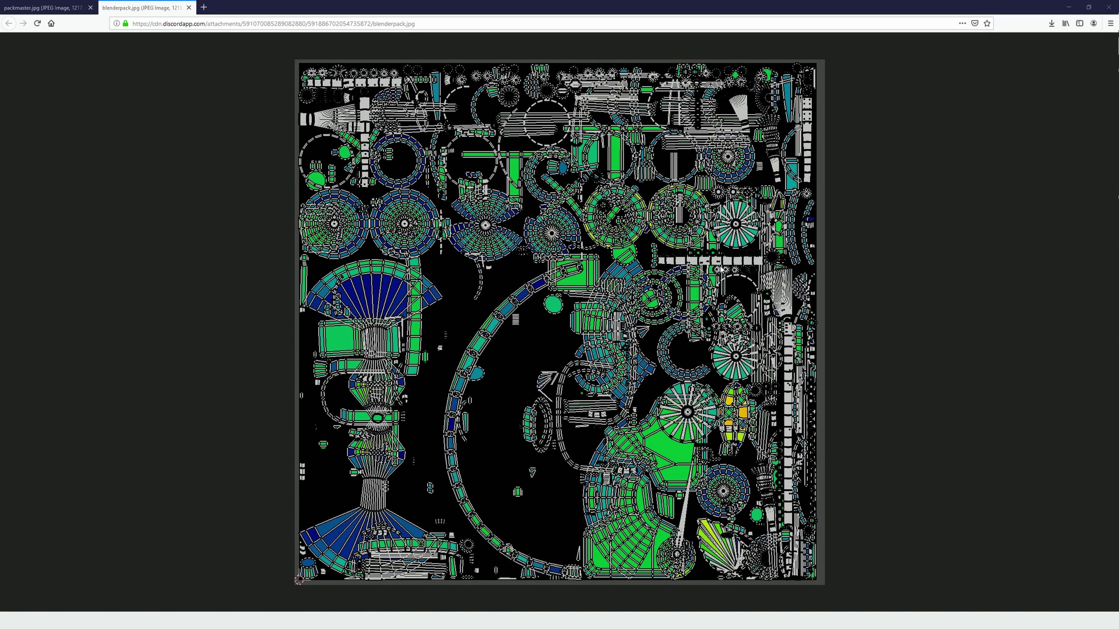
Search Google Images in a new browser tab for "paper cube" and preview the Cube Pattern template
click(203, 7)
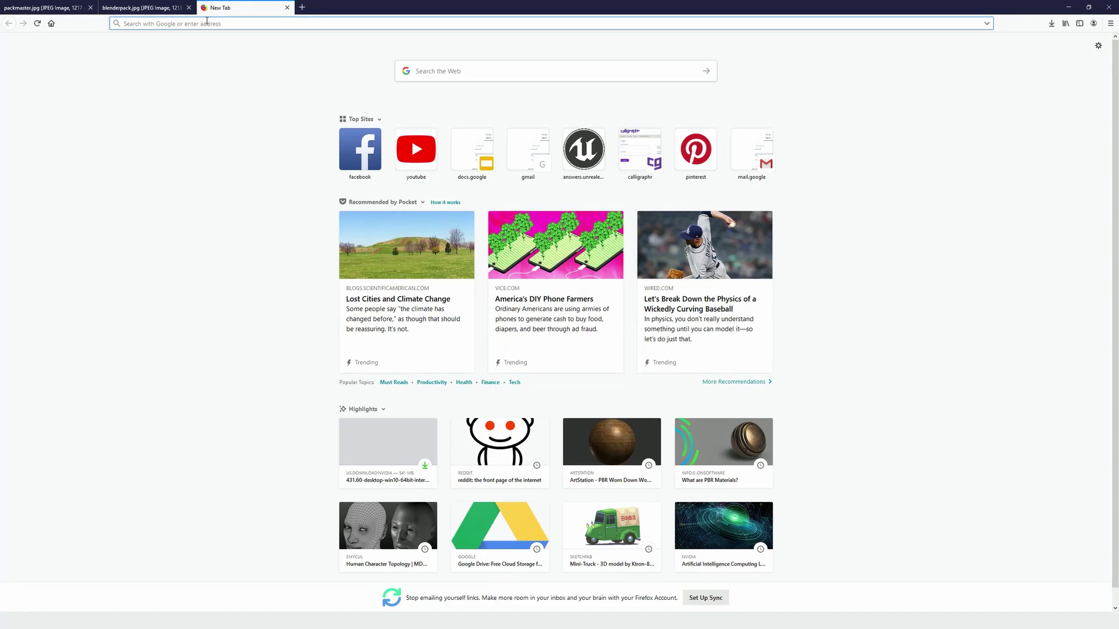
text(cube)
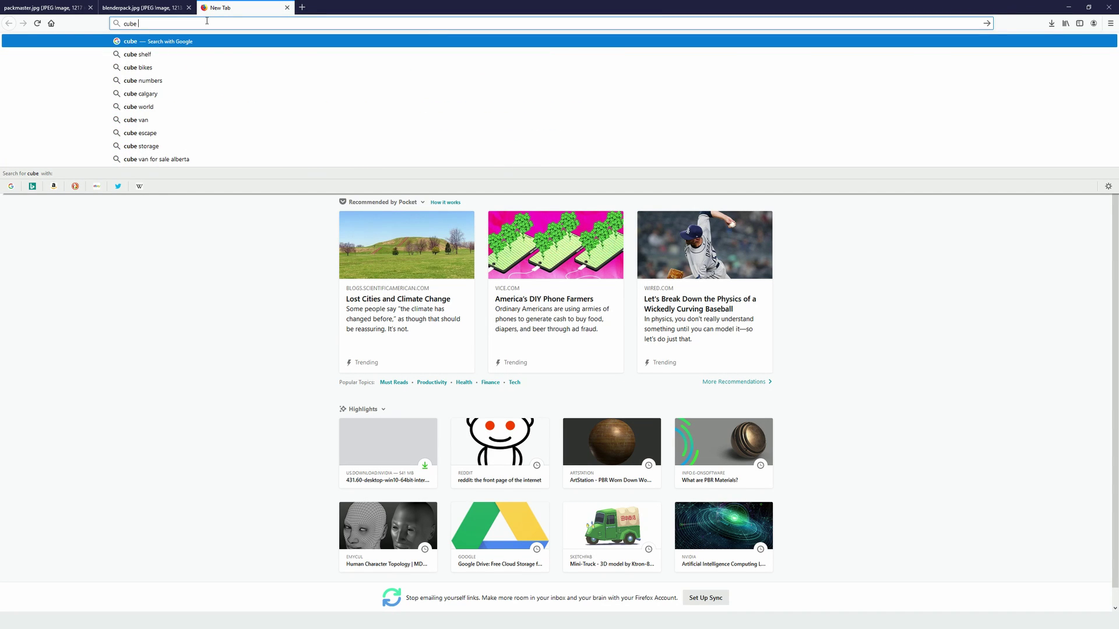
key(BackSpace)
key(BackSpace)
key(BackSpace)
key(BackSpace)
text(pa)
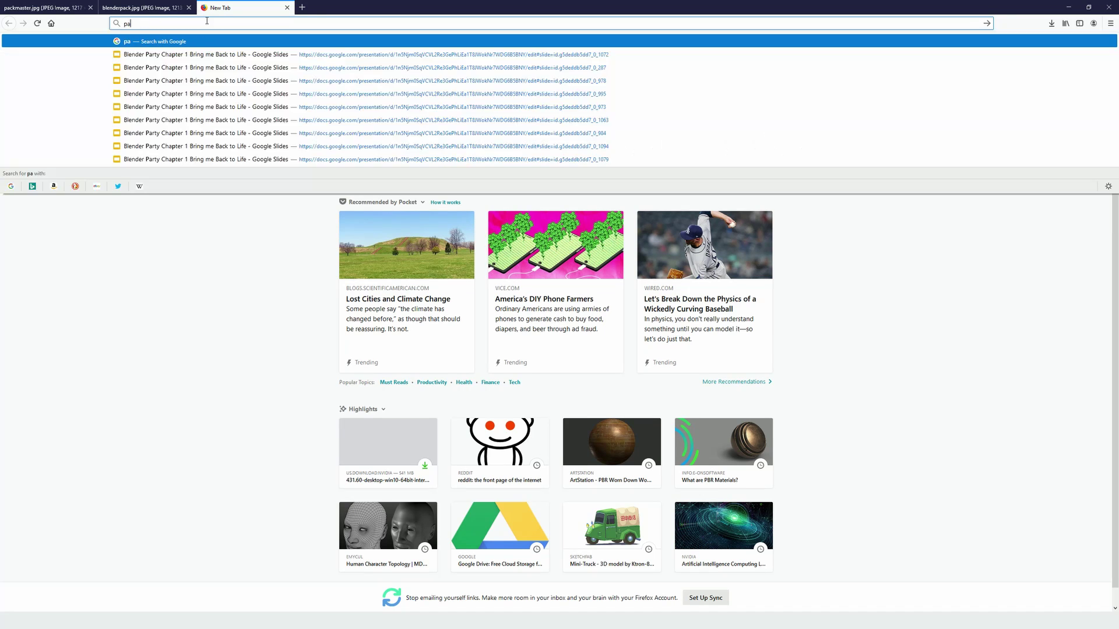
click(70, 179)
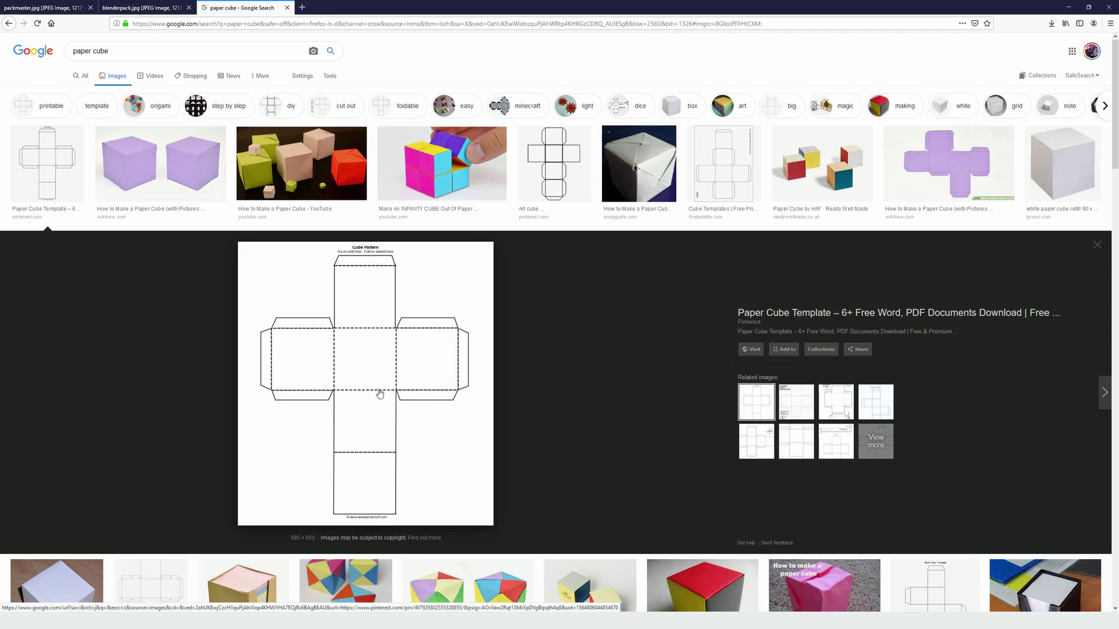
scroll(727, 462, down, 3)
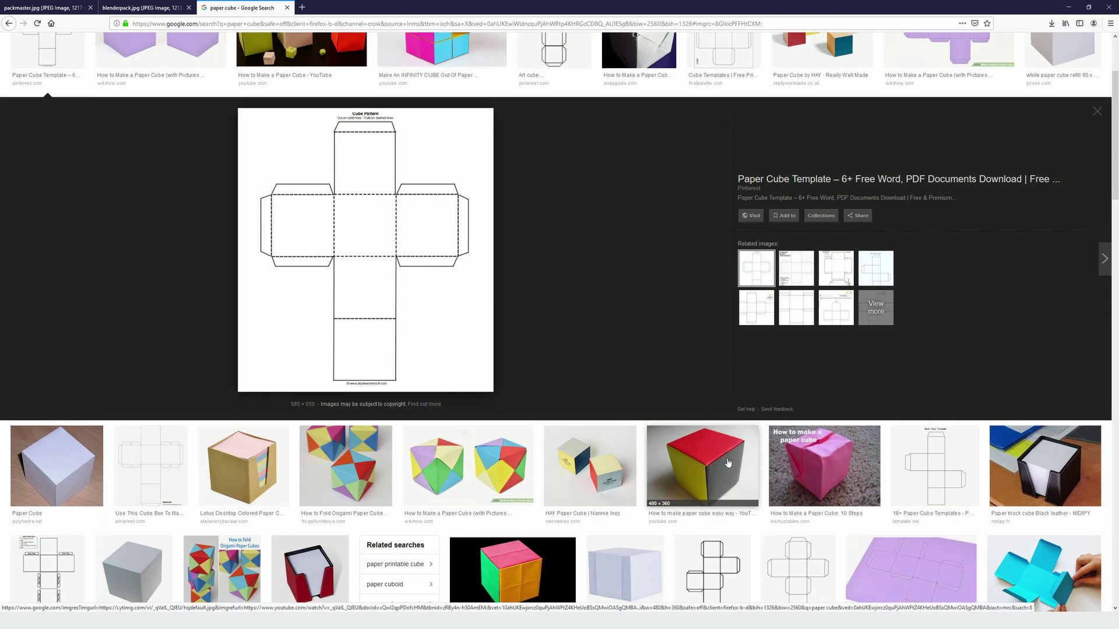
Compare image results of assembled paper cubes with the cube templates, finishing on wikiHow's unfolded purple cube
click(728, 462)
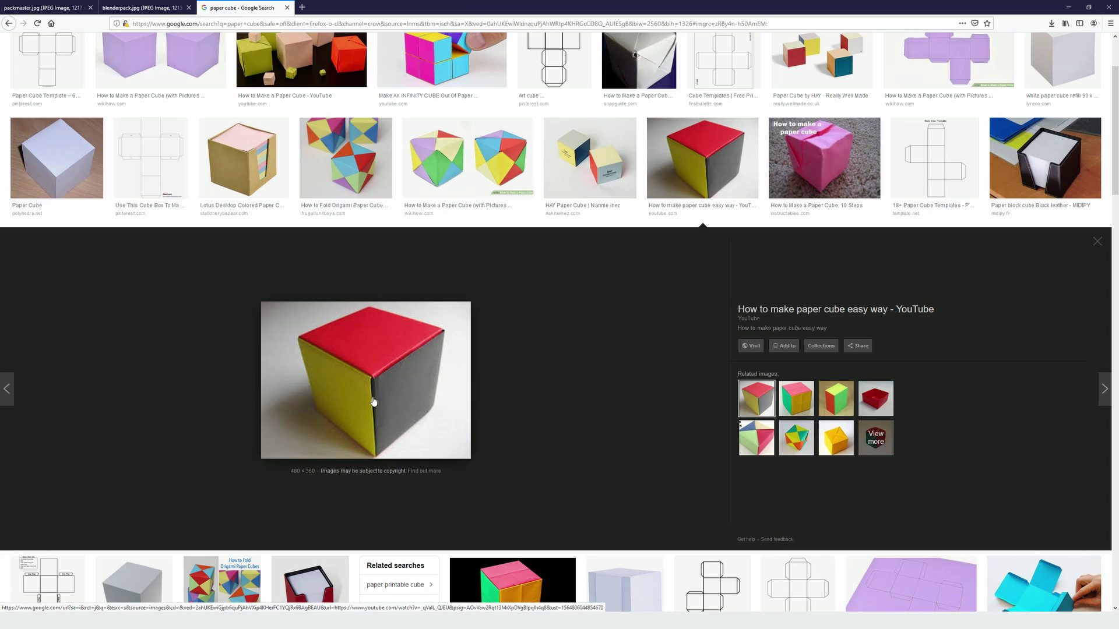
scroll(373, 402, down, 3)
scroll(325, 389, up, 5)
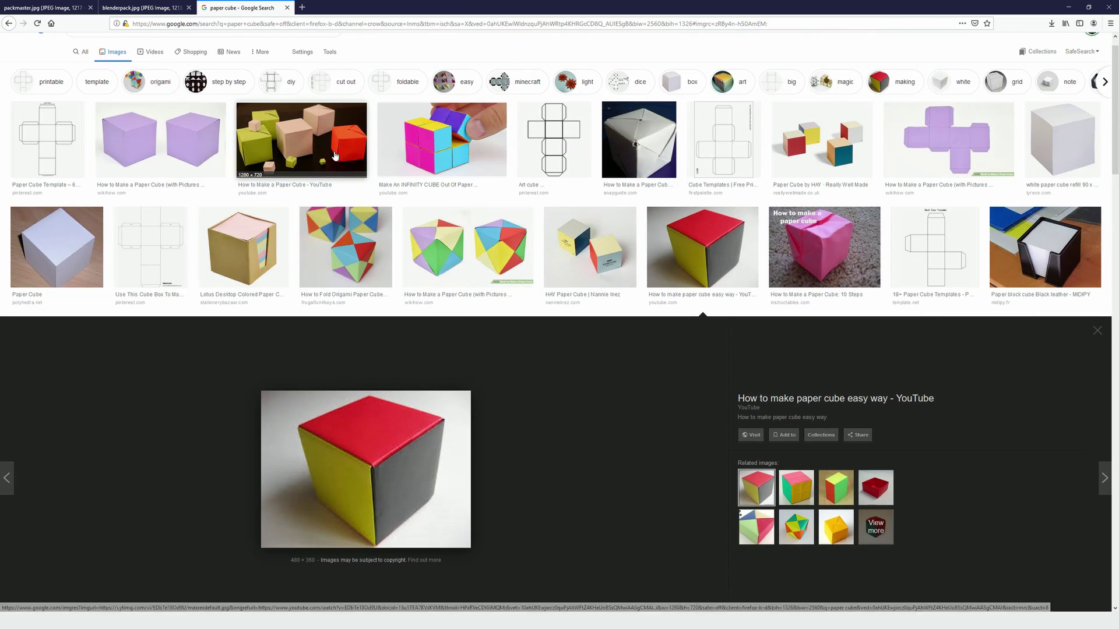
click(334, 156)
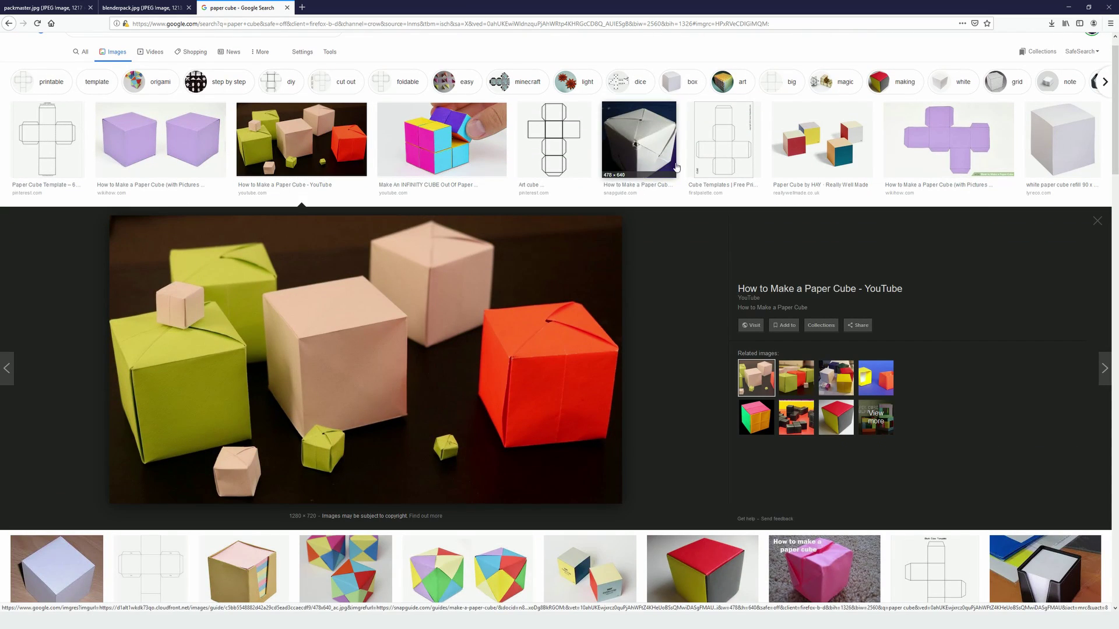
click(553, 143)
click(943, 133)
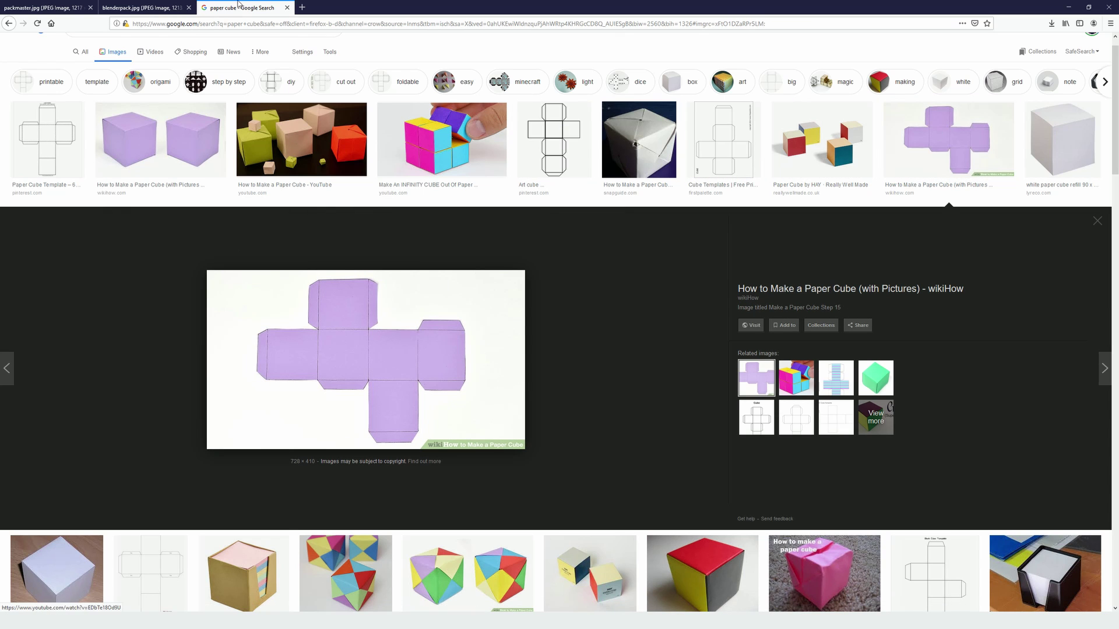
Show the packmaster.jpg UV layout again and return to the Terminology slide of the presentation
click(46, 7)
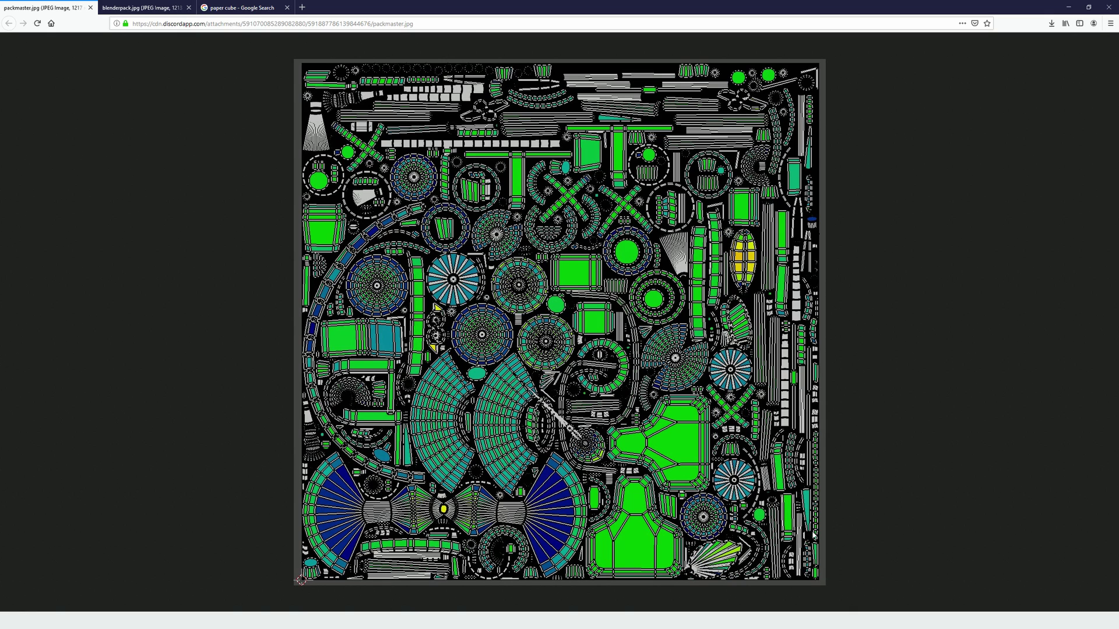
drag(683, 9, 0, 408)
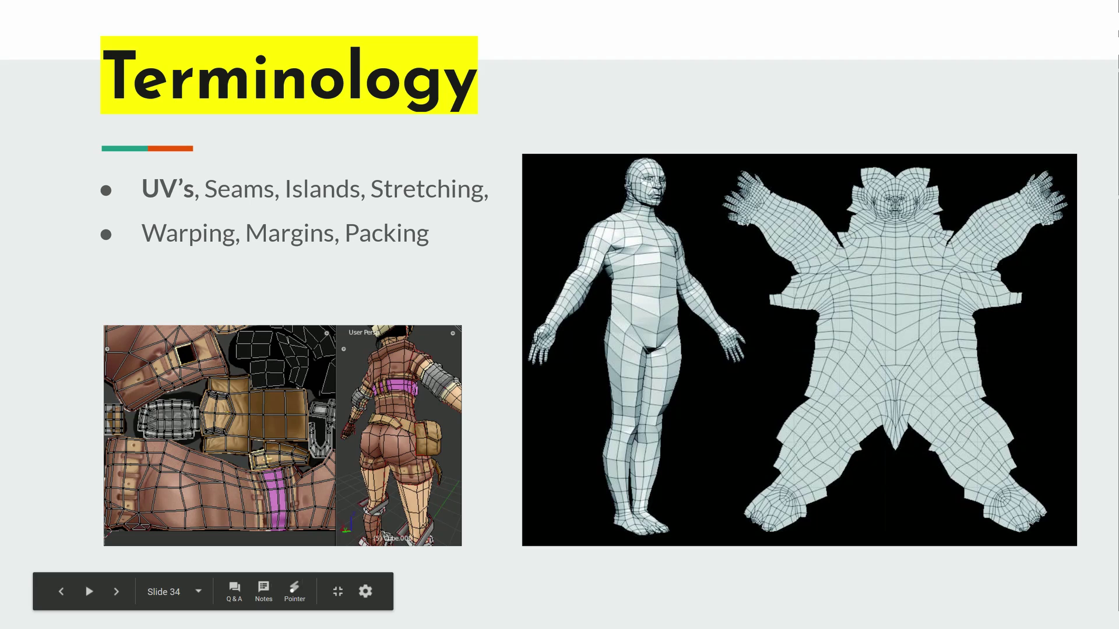
drag(1118, 277, 0, 145)
key(alt+Tab)
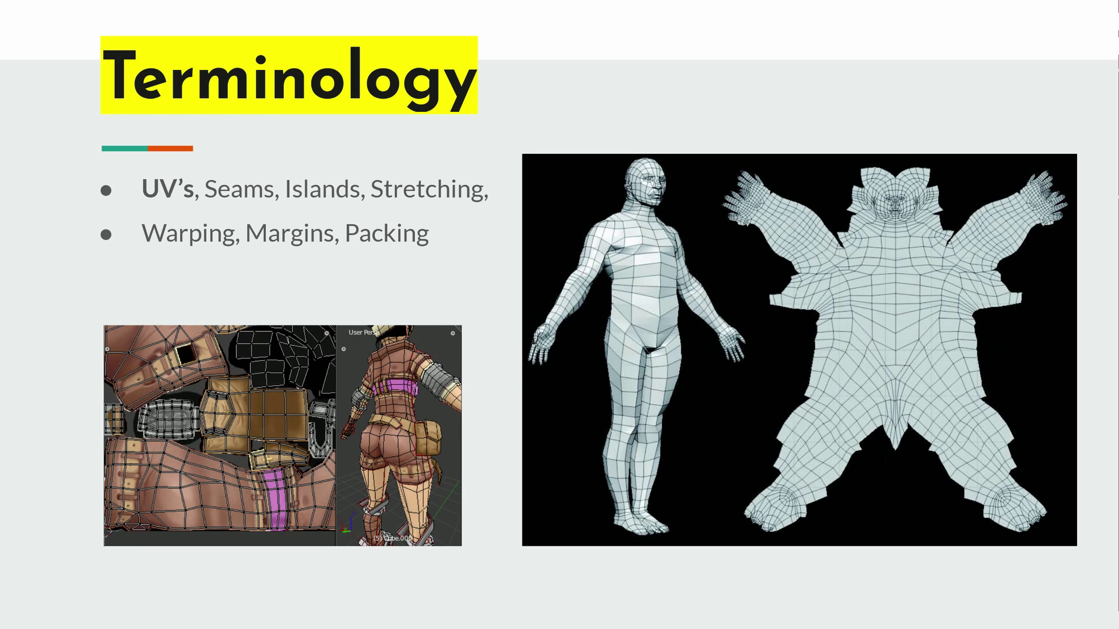
Switch to the 5_Textures folder in File Explorer, maximize its window and open the METAL_Base_Color image
mouse_move(305, 628)
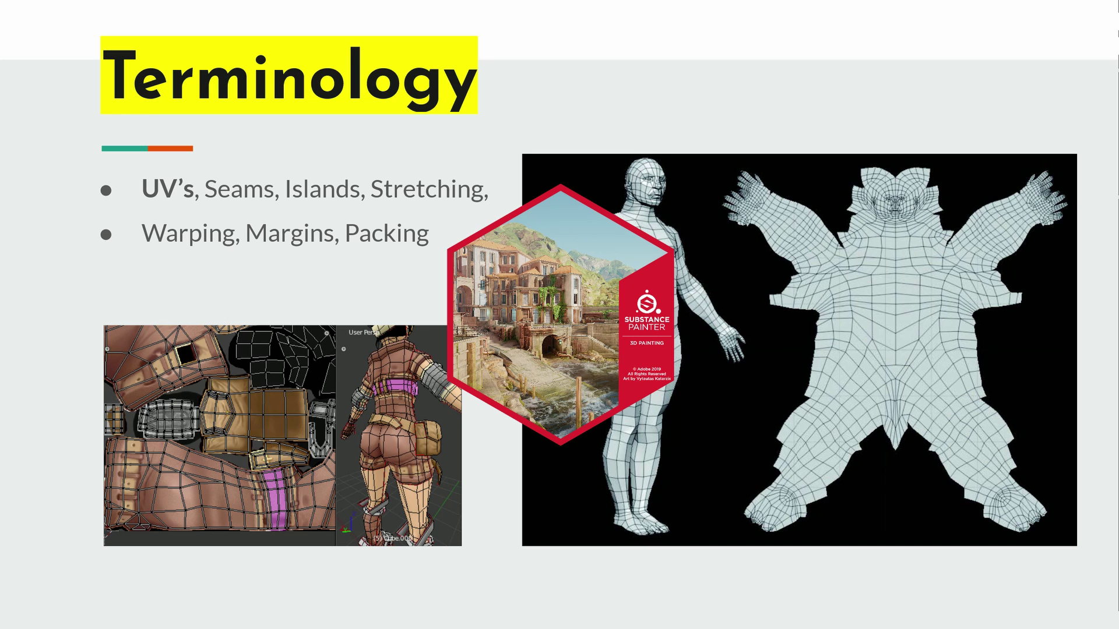
key(alt+Tab)
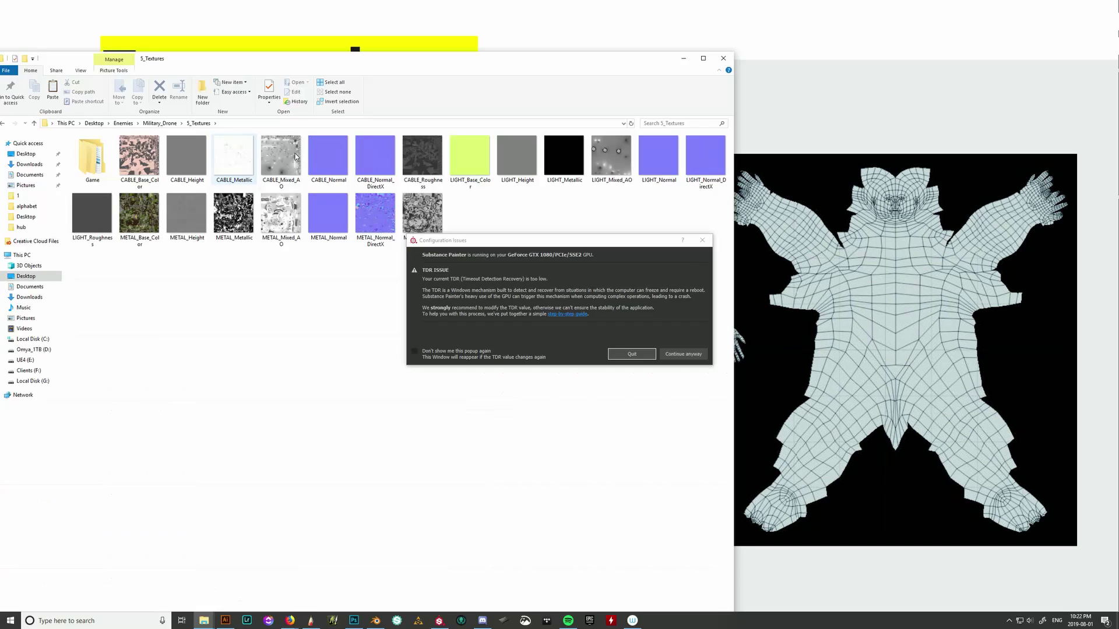
drag(410, 64, 577, 0)
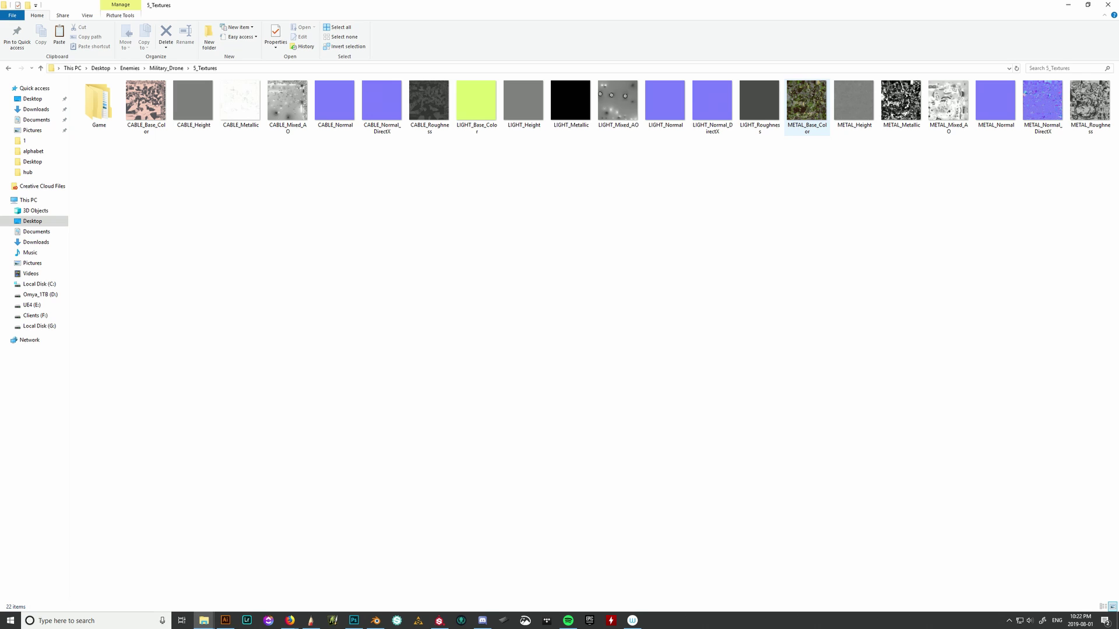
click(812, 101)
double_click(812, 100)
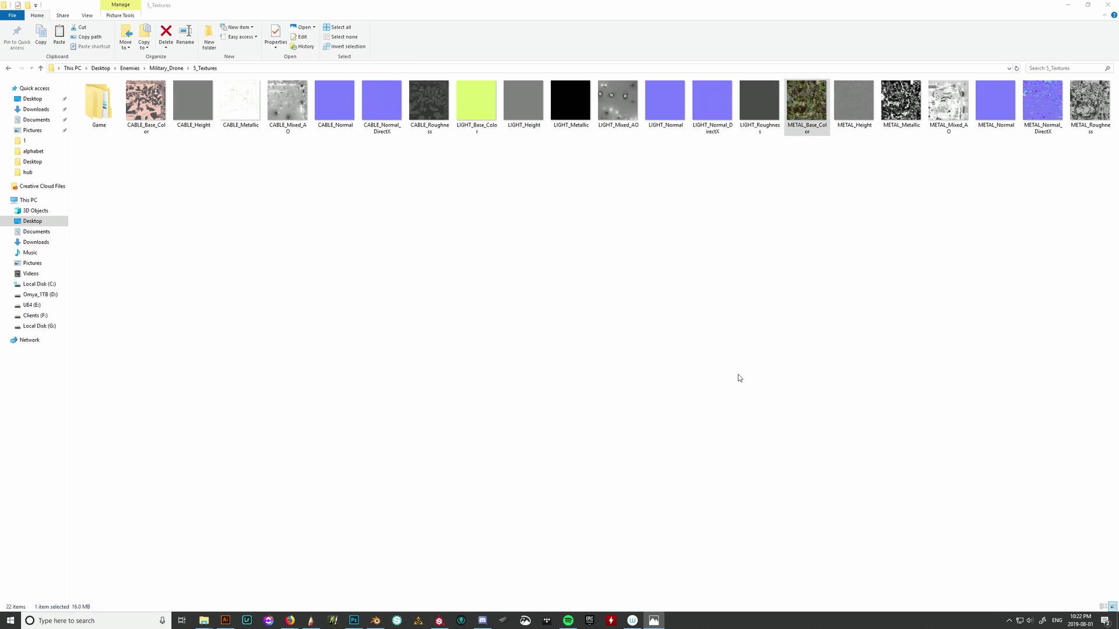
Page through the drone's exported texture maps, including the height, roughness, metallic and normal images
key(Right)
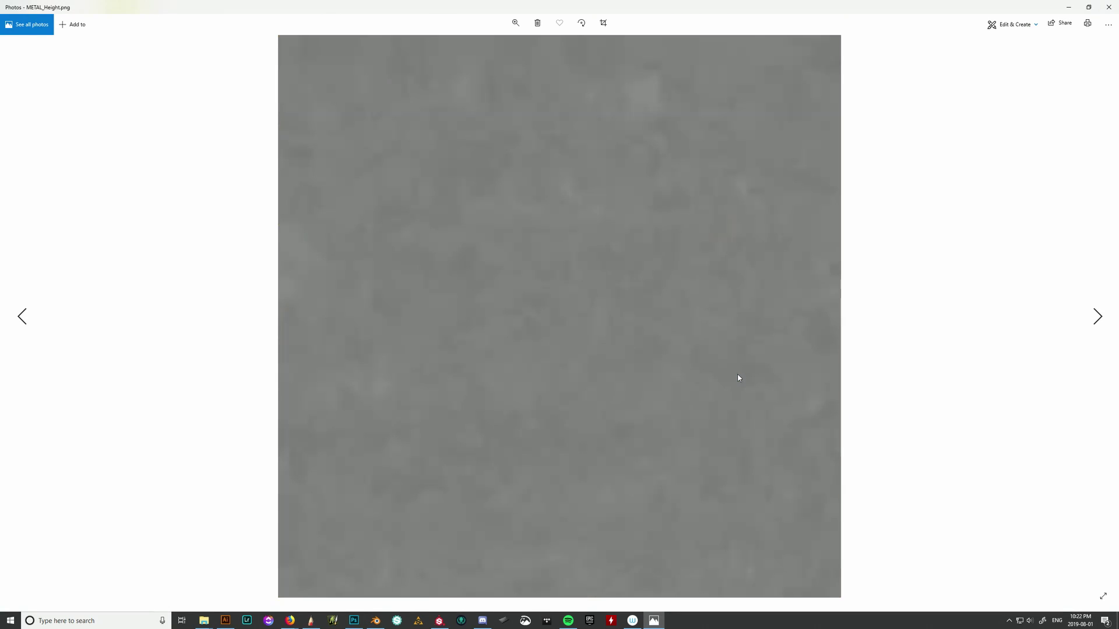
key(Right)
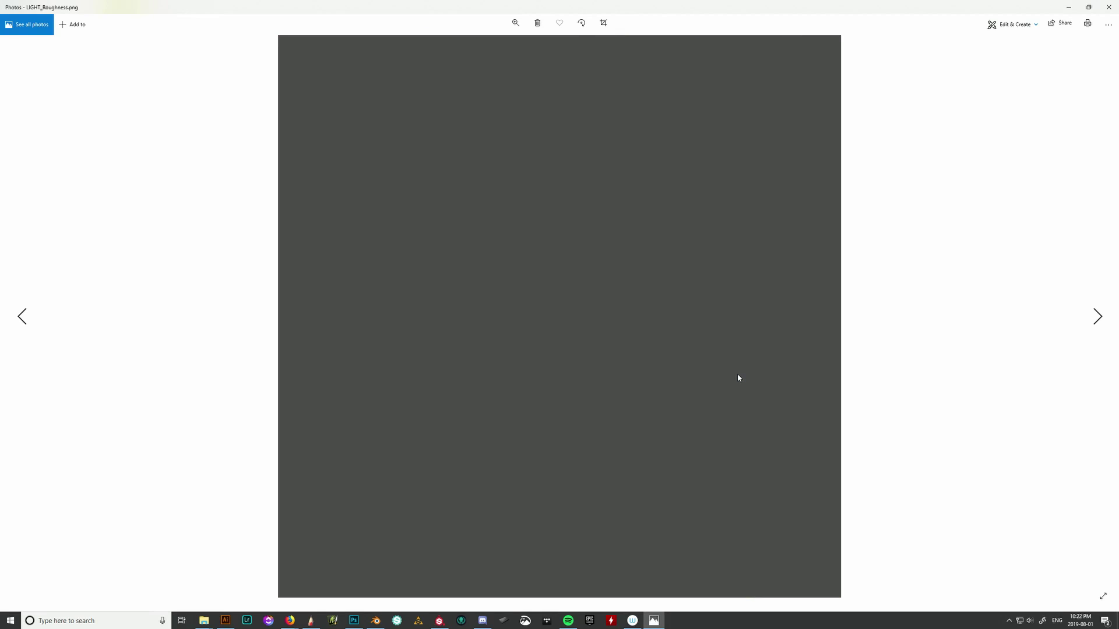
key(Right)
key(Right)
key(Right)
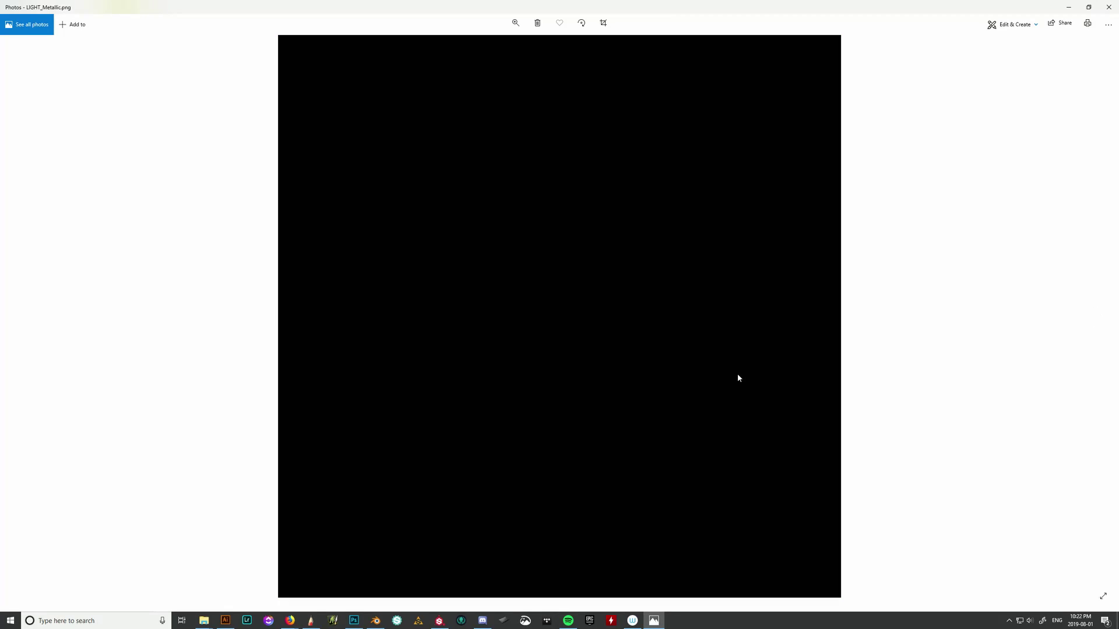
key(Right)
key(Right)
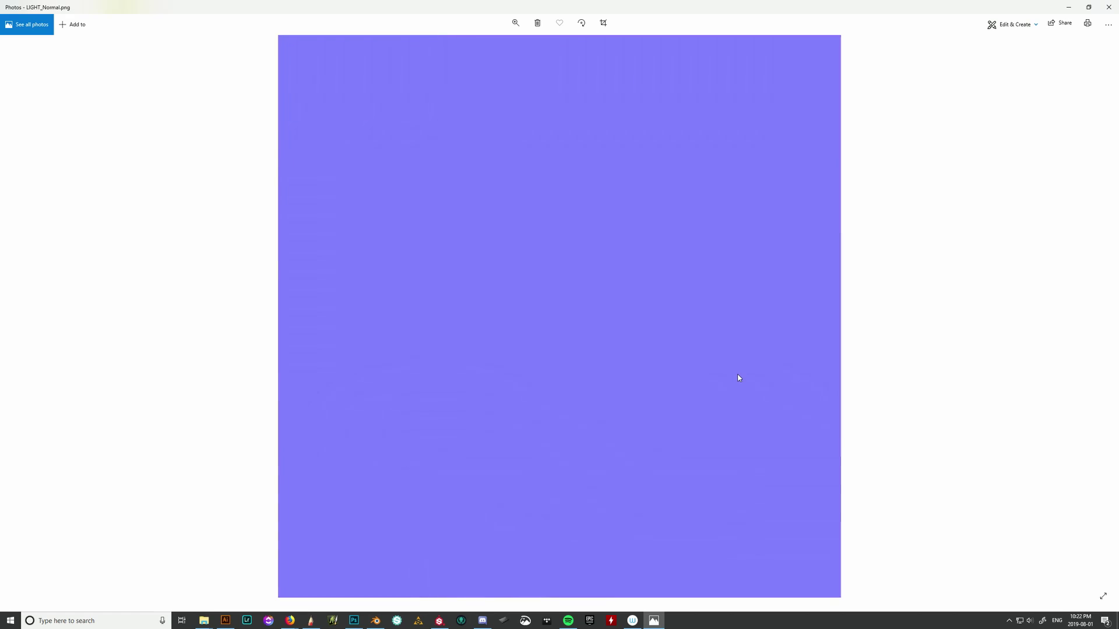
key(Right)
key(Right)
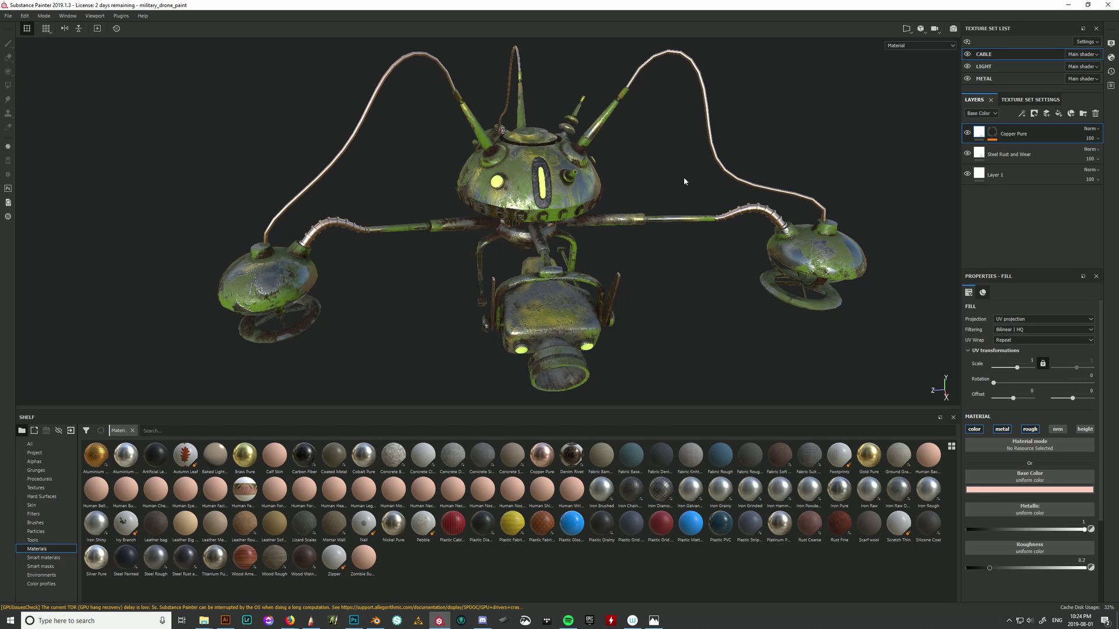
Inspect the drone model from several angles in Substance Painter, and show the METAL texture set in the 2D UV view
alt+drag(619, 212, 464, 86)
alt+right_drag(464, 86, 477, 115)
alt+drag(494, 116, 583, 294)
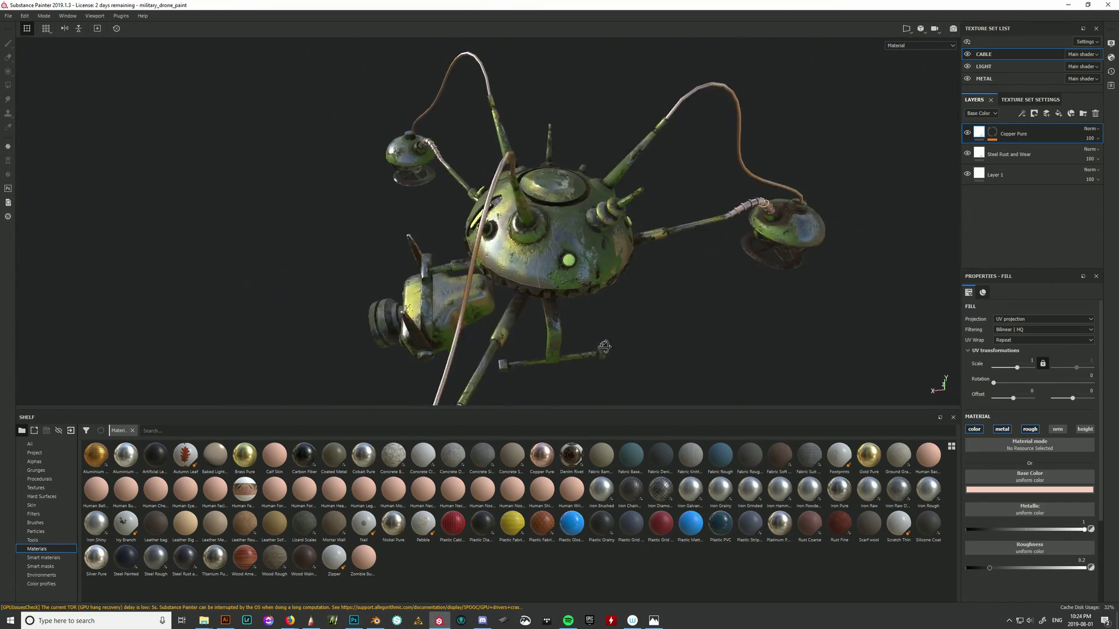
key(F3)
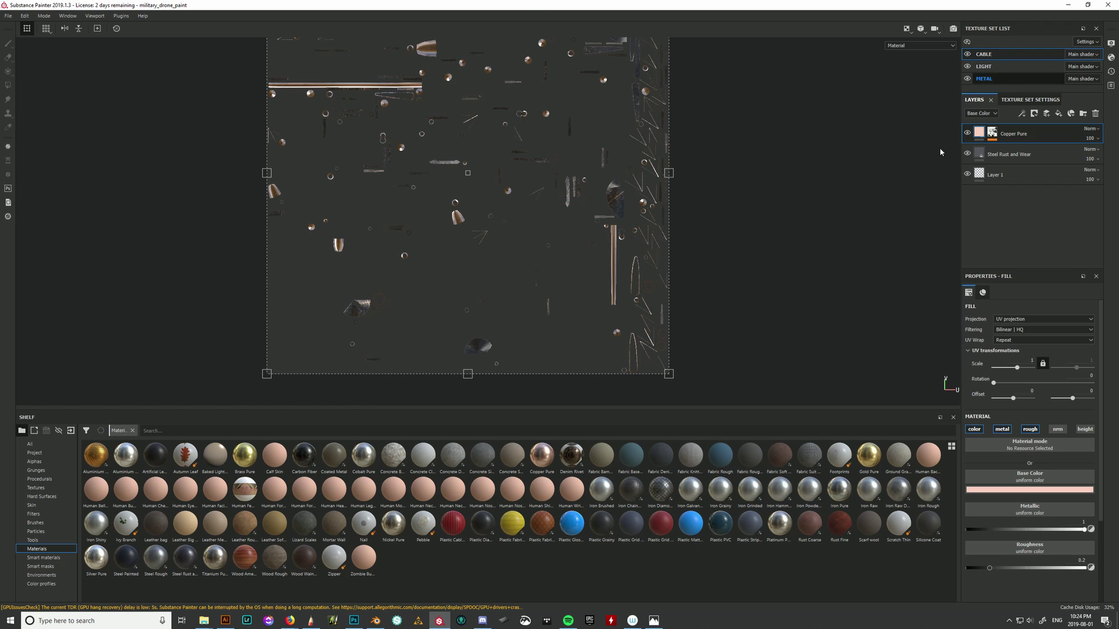
click(1027, 79)
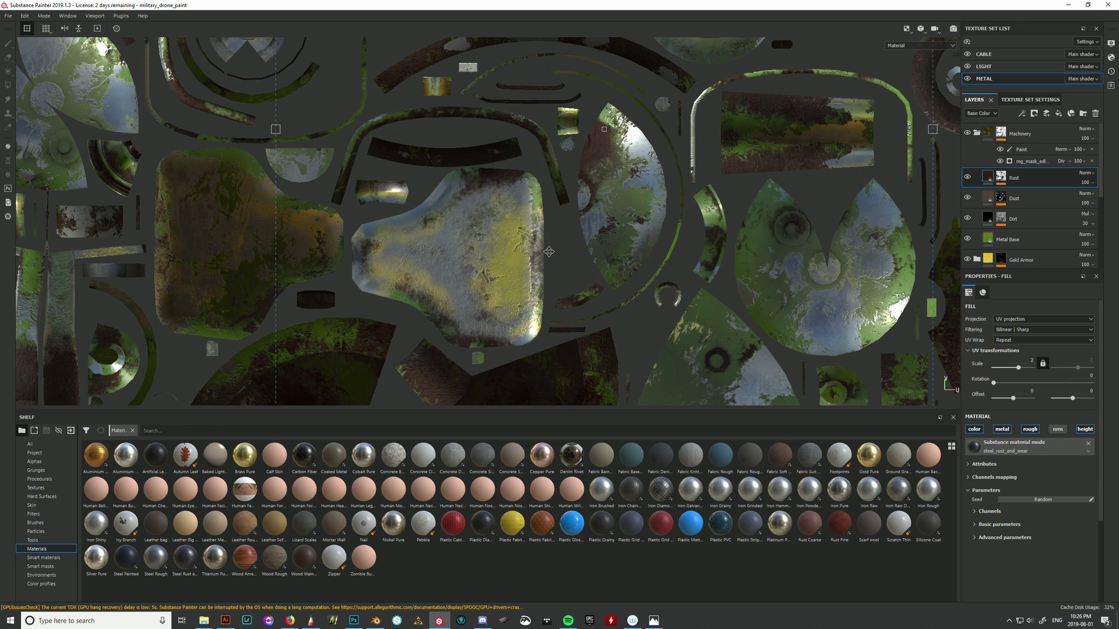
Shift the UV projection of the METAL set's Rust fill layer to an offset of 0.0355 and 0.07
scroll(629, 290, up, 2)
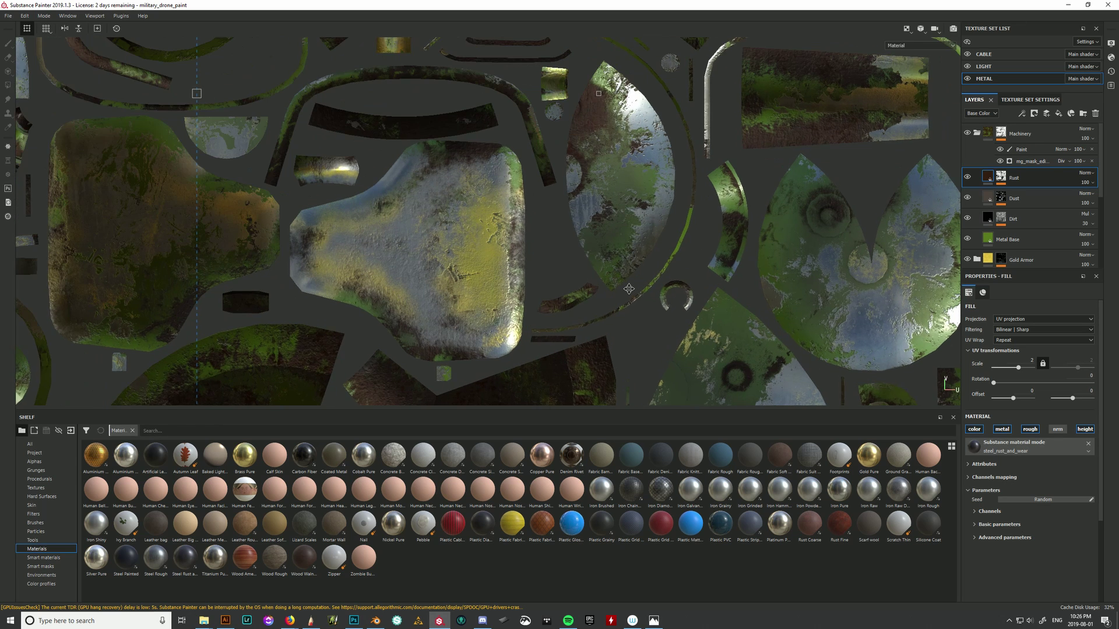
scroll(630, 291, down, 2)
drag(681, 297, 585, 267)
scroll(597, 292, up, 2)
scroll(593, 288, up, 3)
scroll(584, 267, down, 2)
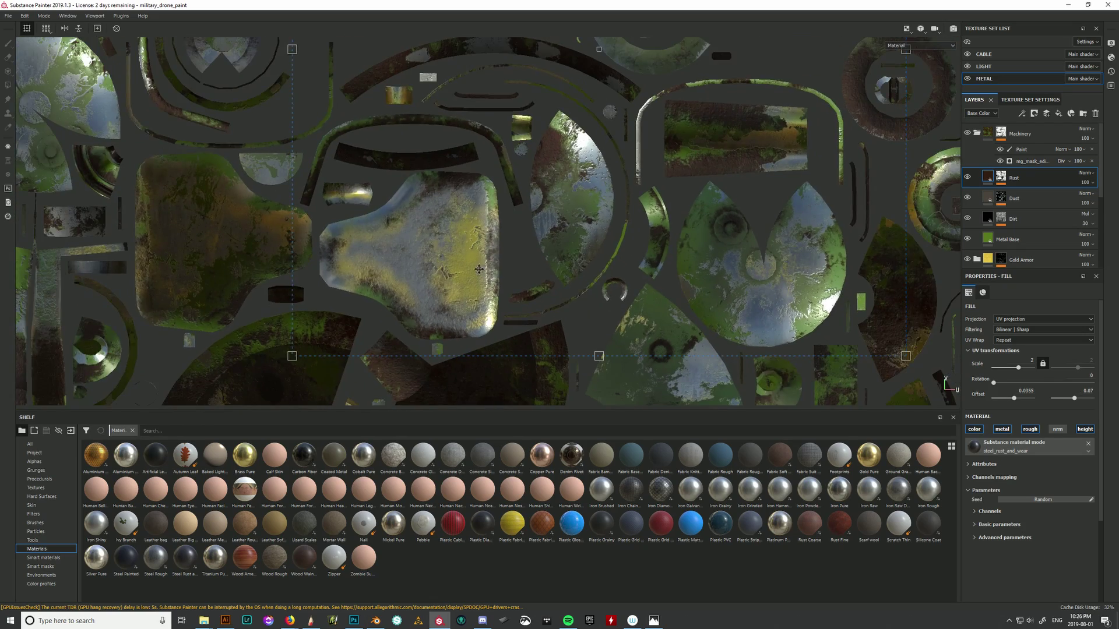
Examine the textured UV islands of the METAL set, both close up and across the full layout
scroll(231, 338, down, 4)
scroll(449, 131, up, 5)
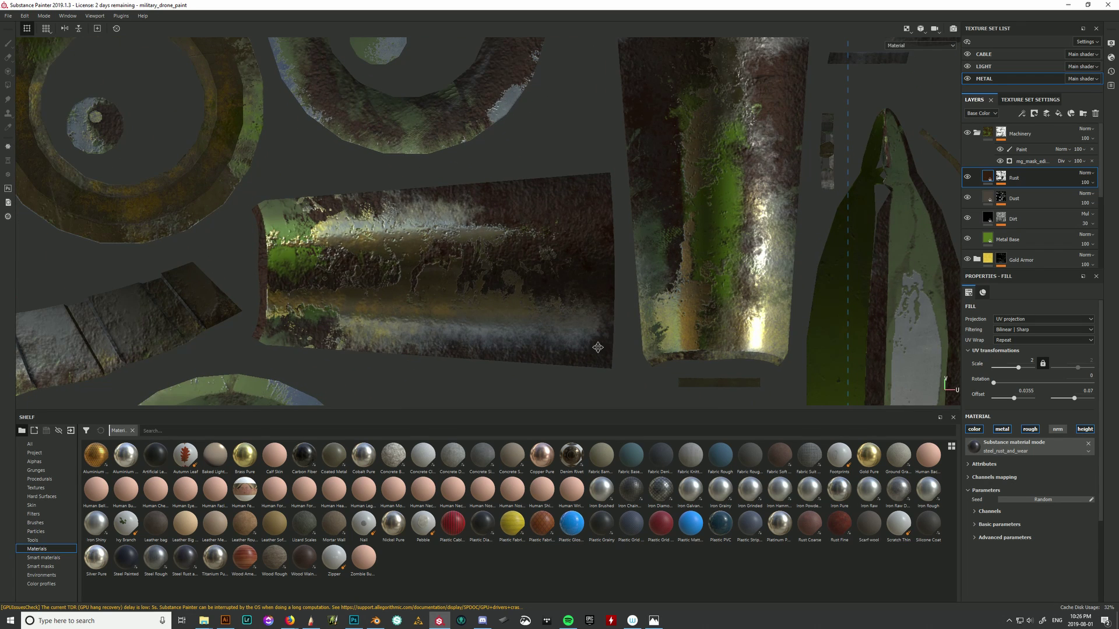
scroll(643, 304, down, 2)
scroll(683, 344, down, 3)
scroll(773, 379, up, 4)
scroll(769, 49, down, 1)
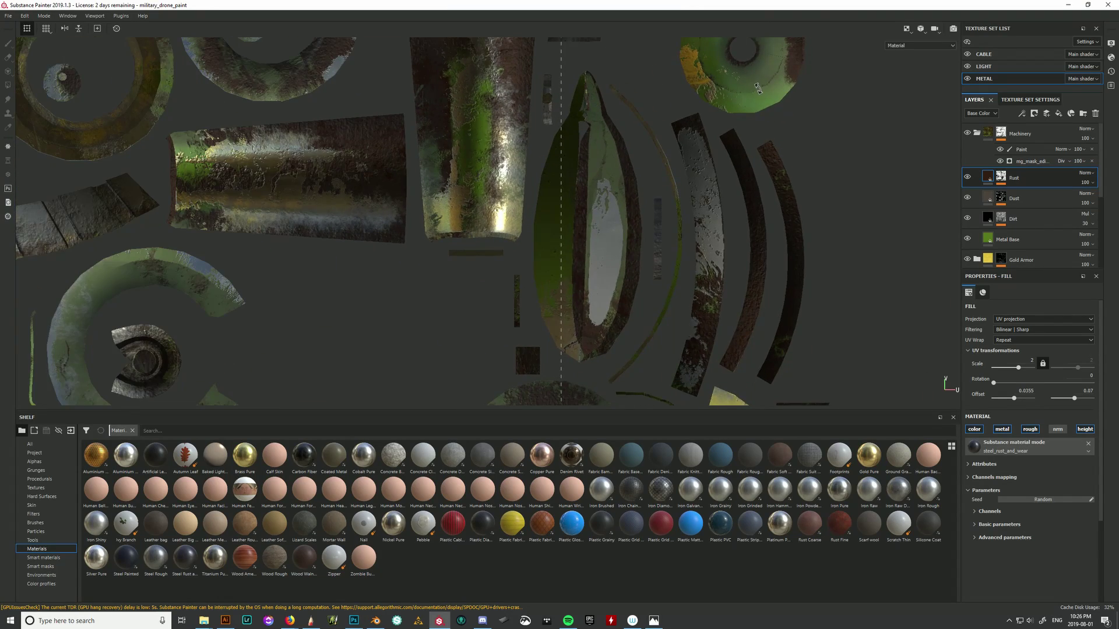
scroll(760, 86, up, 2)
scroll(666, 328, down, 5)
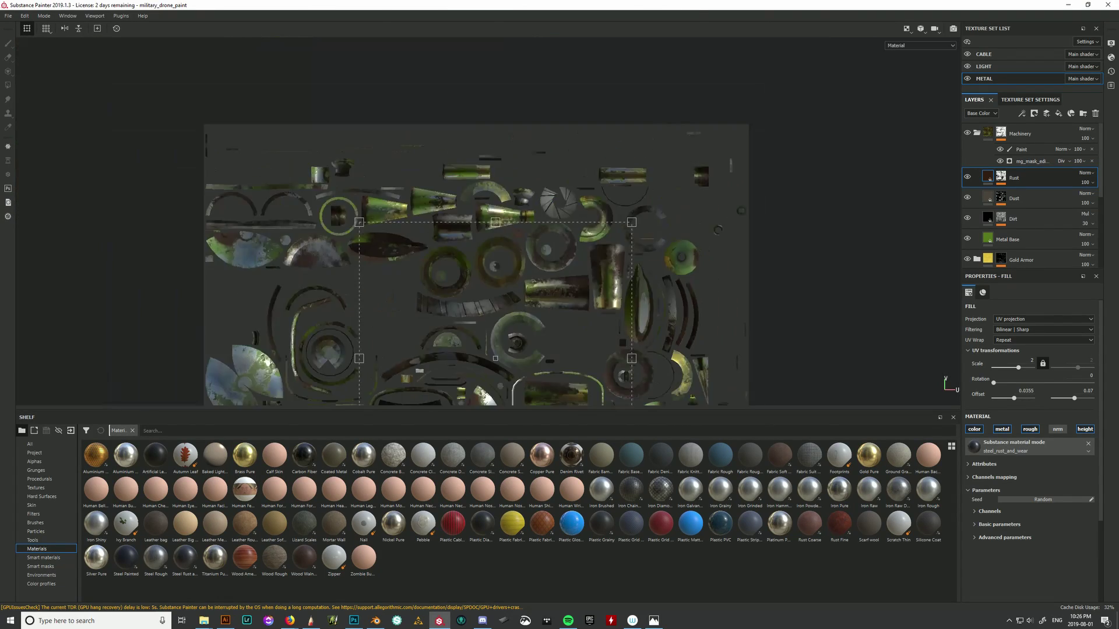
scroll(667, 328, down, 1)
scroll(676, 396, up, 6)
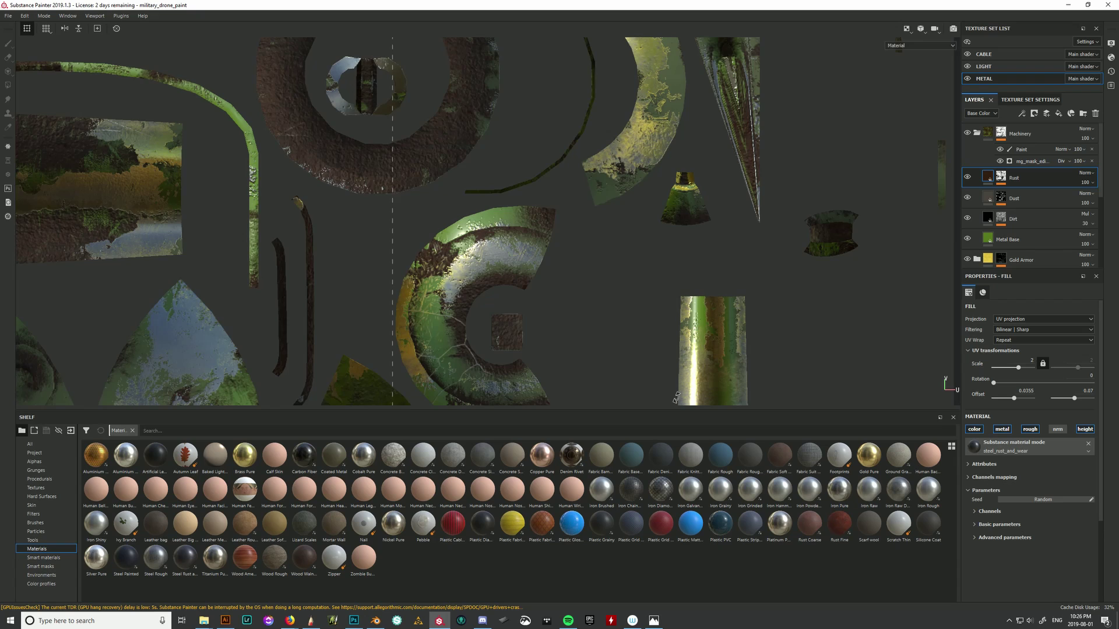
scroll(676, 398, down, 1)
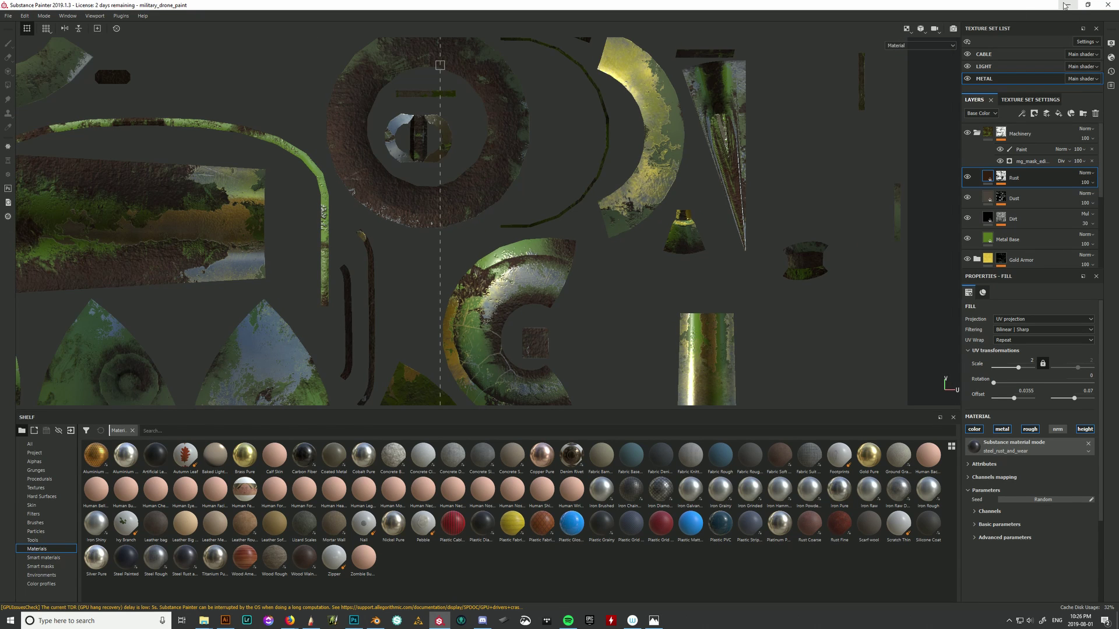
scroll(460, 222, down, 6)
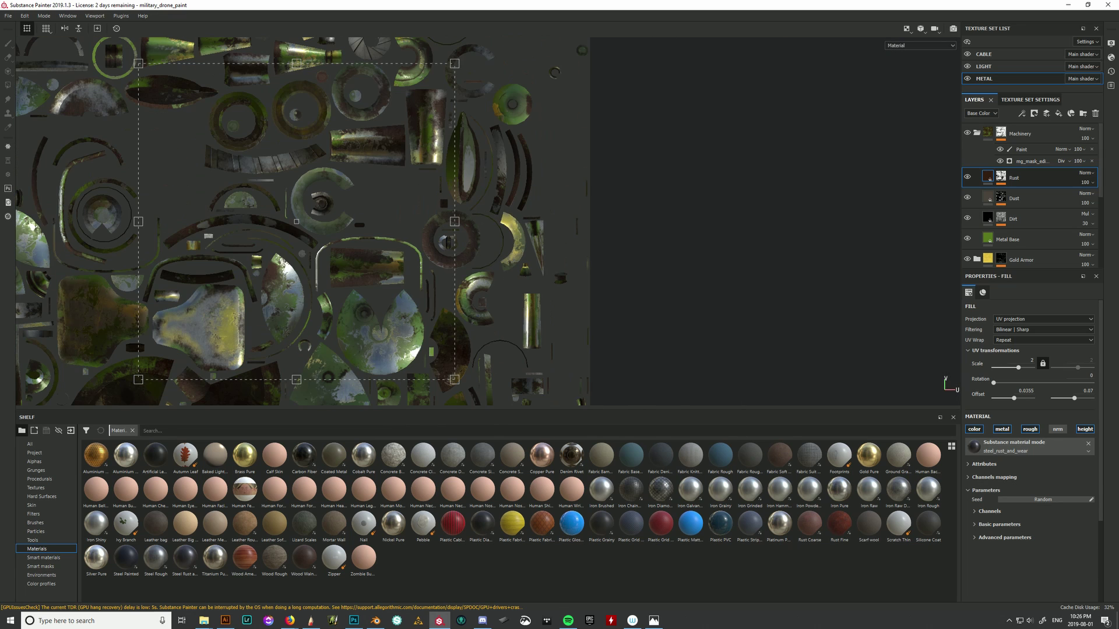
Rotate the Rust fill's UV projection to 0.377 and return to a close 3D-only view of the drone
drag(134, 58, 133, 60)
key(F1)
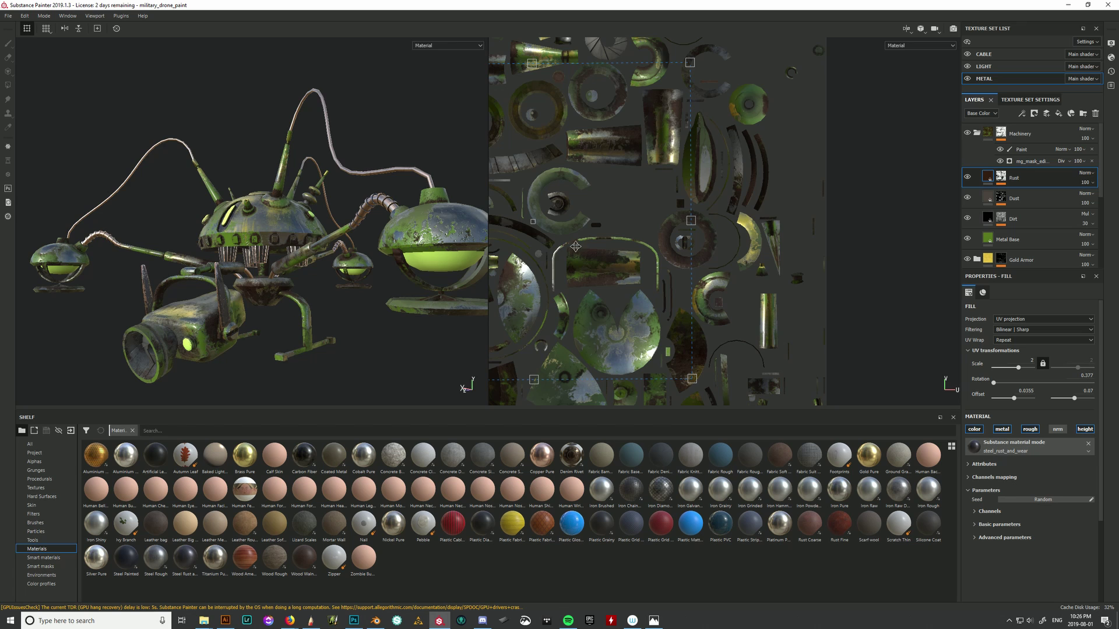
key(F2)
scroll(577, 289, up, 5)
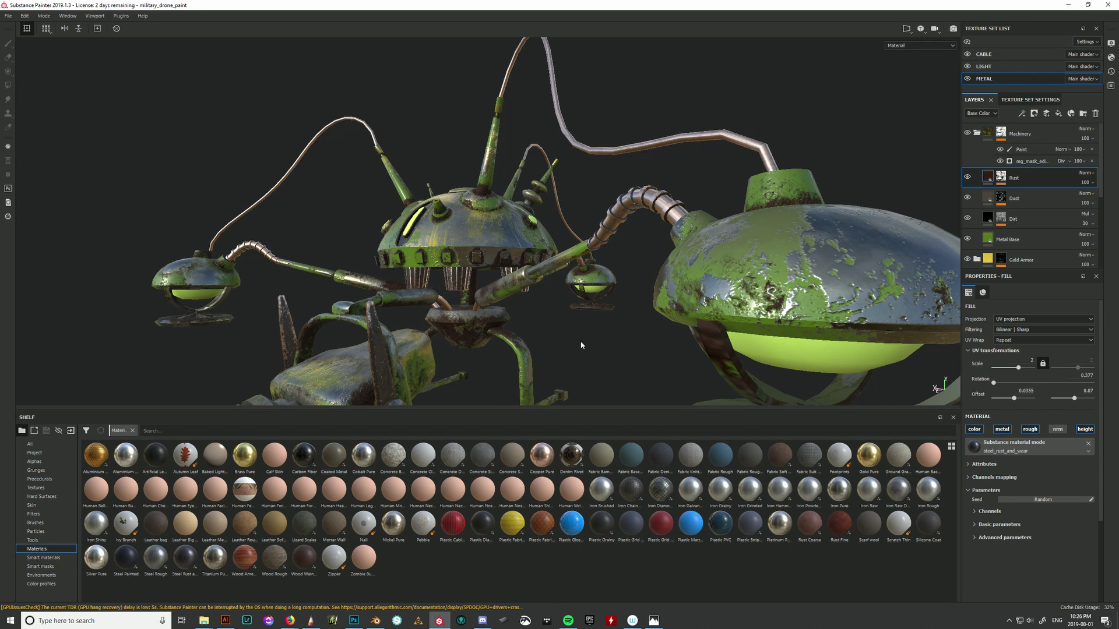
click(594, 345)
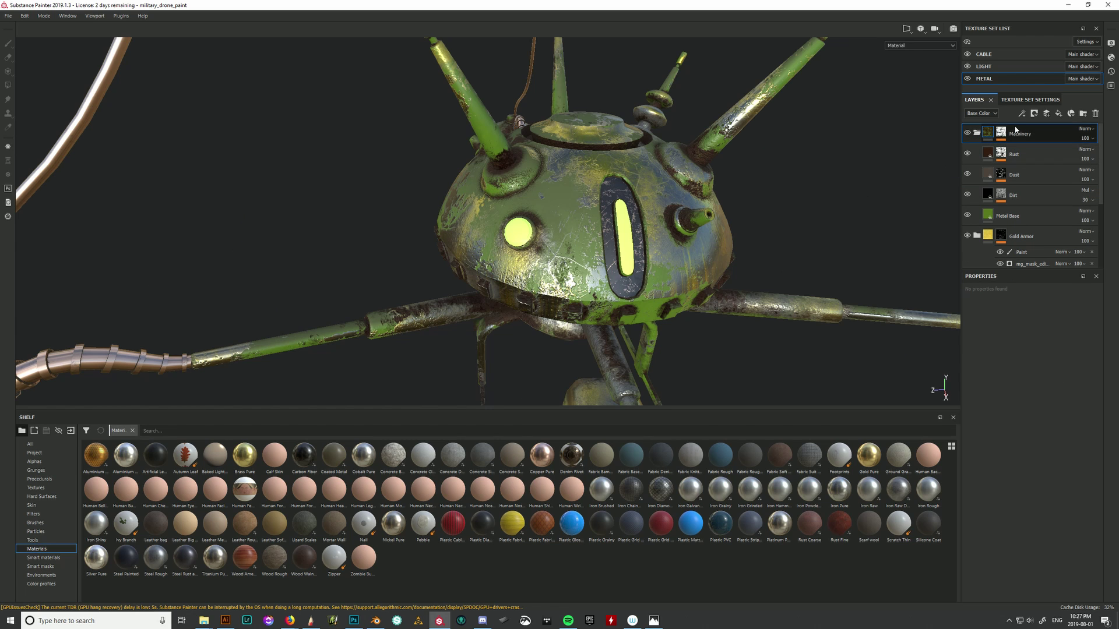
Select the Paint effect in the METAL set's Gold Armor mask, make it visible, and choose the Dry Mud brush
click(977, 133)
click(1018, 170)
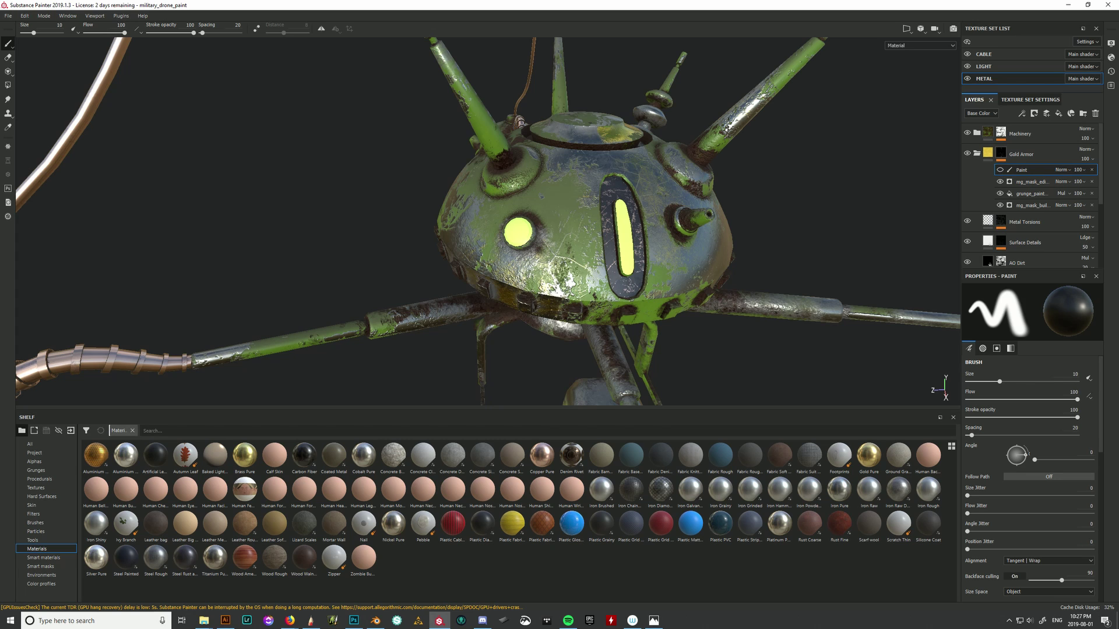
click(1001, 170)
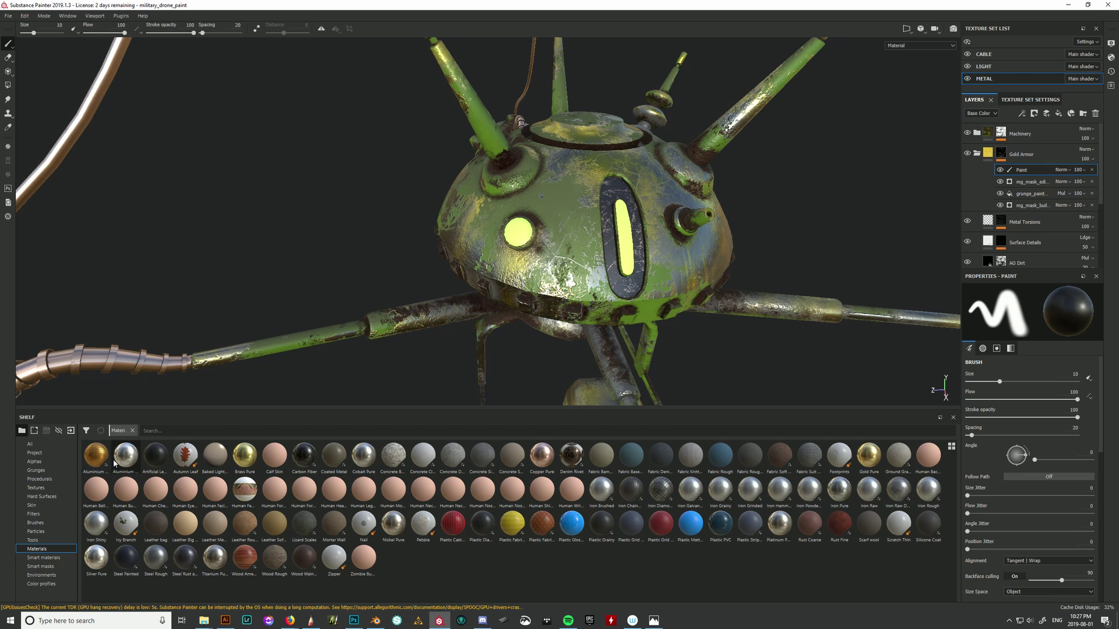
click(40, 523)
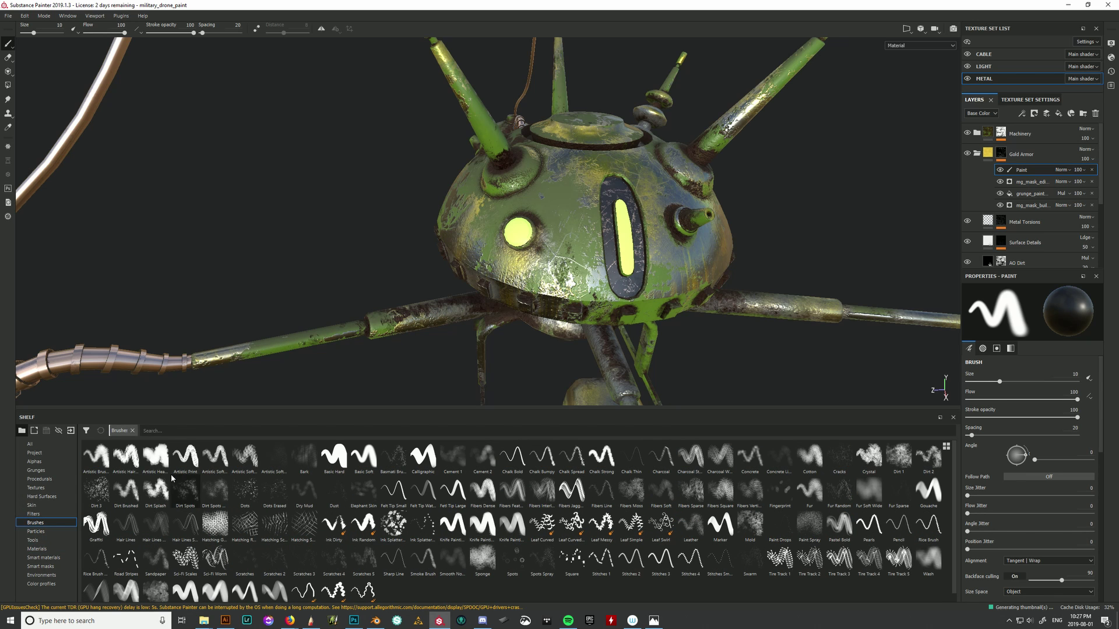
click(304, 489)
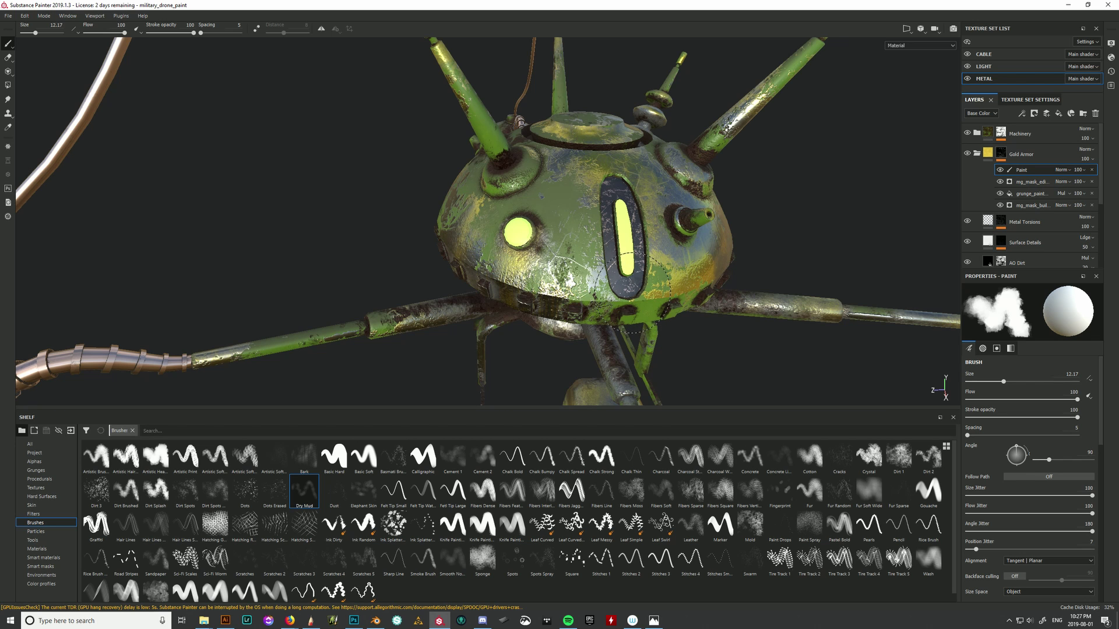
Paint the Gold Armor mask across the drone's dome with the Dry Mud brush, inverting the mask colour to remove gold
drag(724, 271, 730, 251)
mouse_move(725, 292)
alt+mouse_down()
mouse_move(635, 294)
mouse_move(732, 250)
alt+mouse_up()
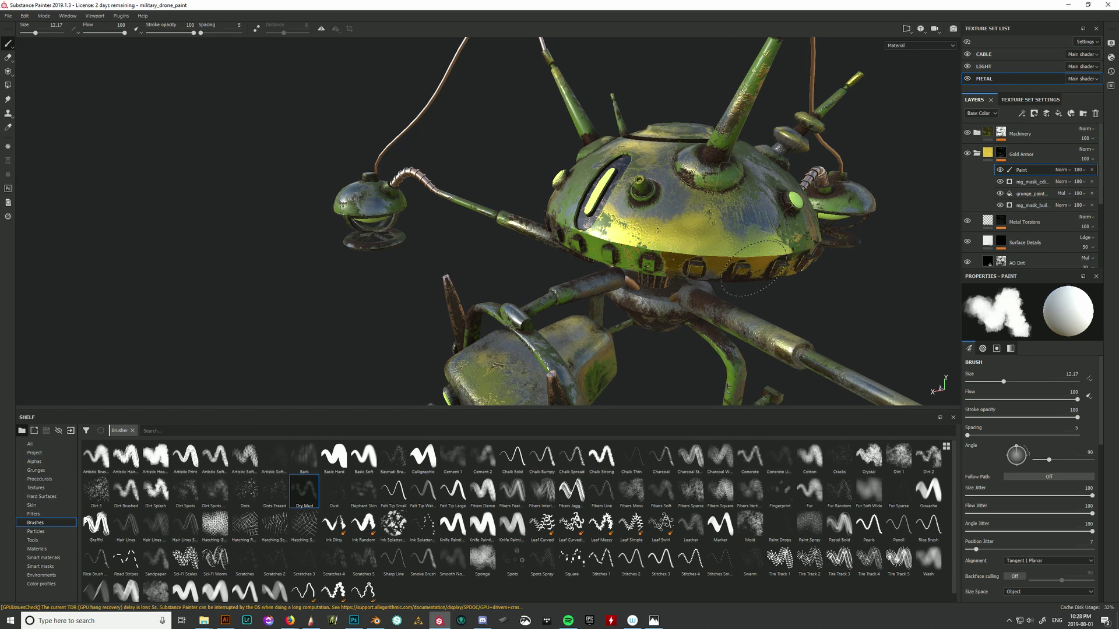
mouse_move(620, 248)
alt+mouse_down()
mouse_move(676, 305)
mouse_move(774, 294)
alt+mouse_up()
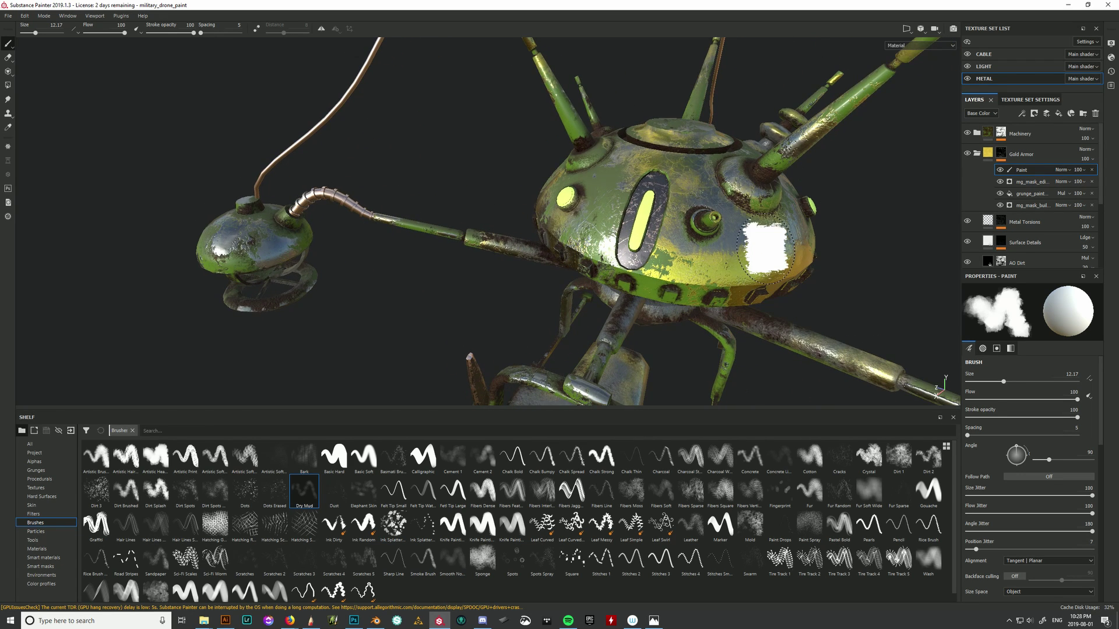
key(x)
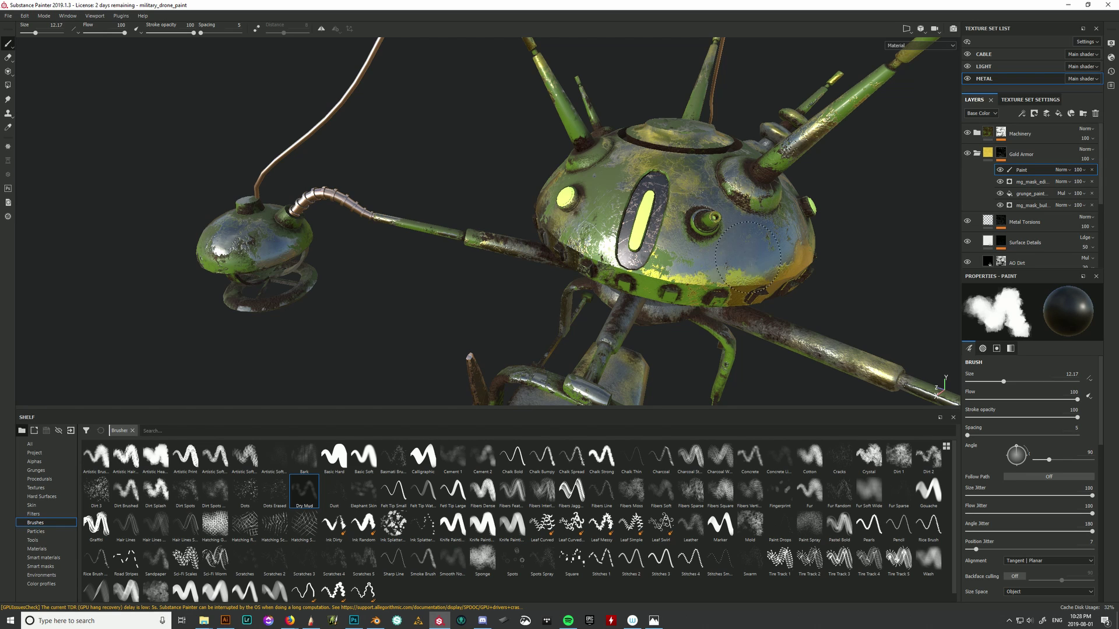
click(795, 244)
alt+drag(797, 251, 664, 248)
mouse_move(664, 308)
alt+mouse_down()
mouse_move(693, 248)
mouse_move(598, 254)
mouse_move(717, 271)
alt+mouse_up()
Invert the mask colour again and paint streaks of gold down the drone's dome with the Leaks particle brush
key(x)
click(35, 532)
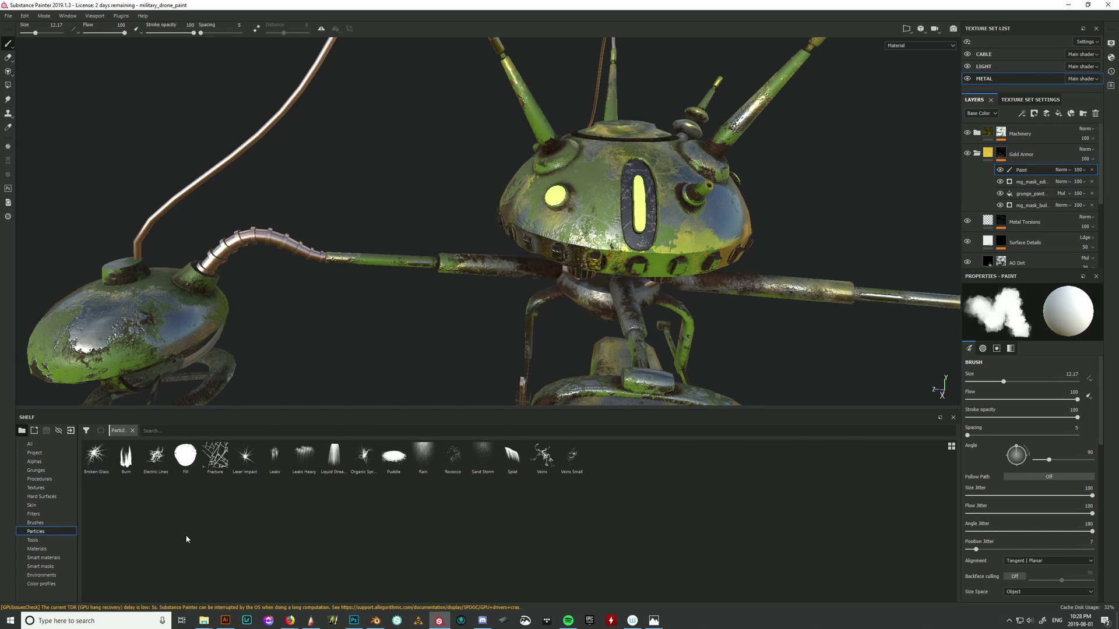
click(274, 457)
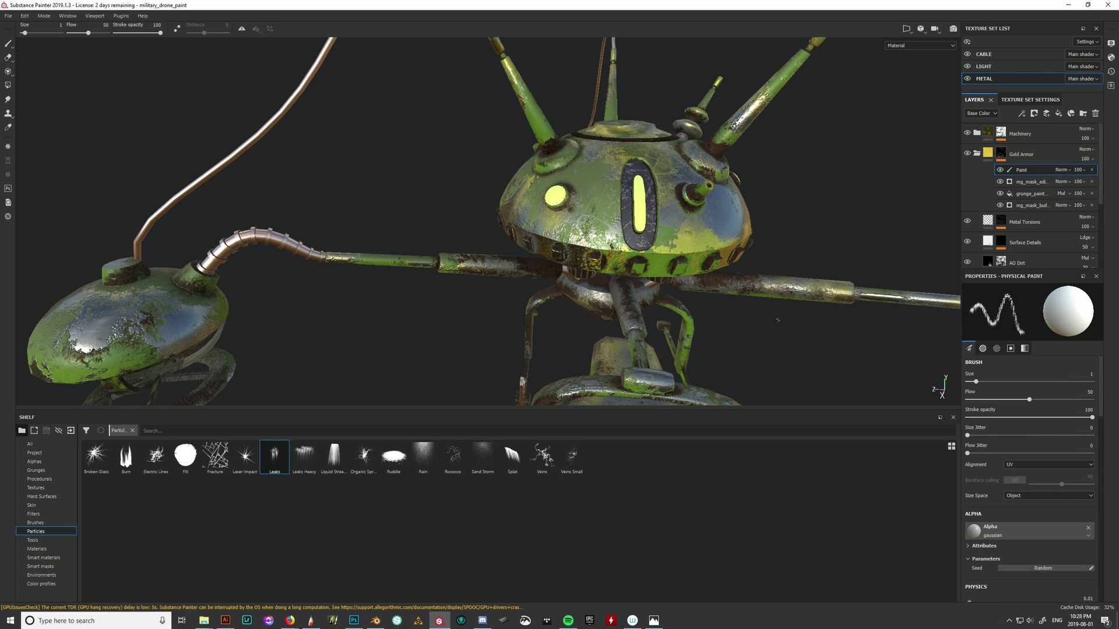
alt+drag(774, 327, 704, 268)
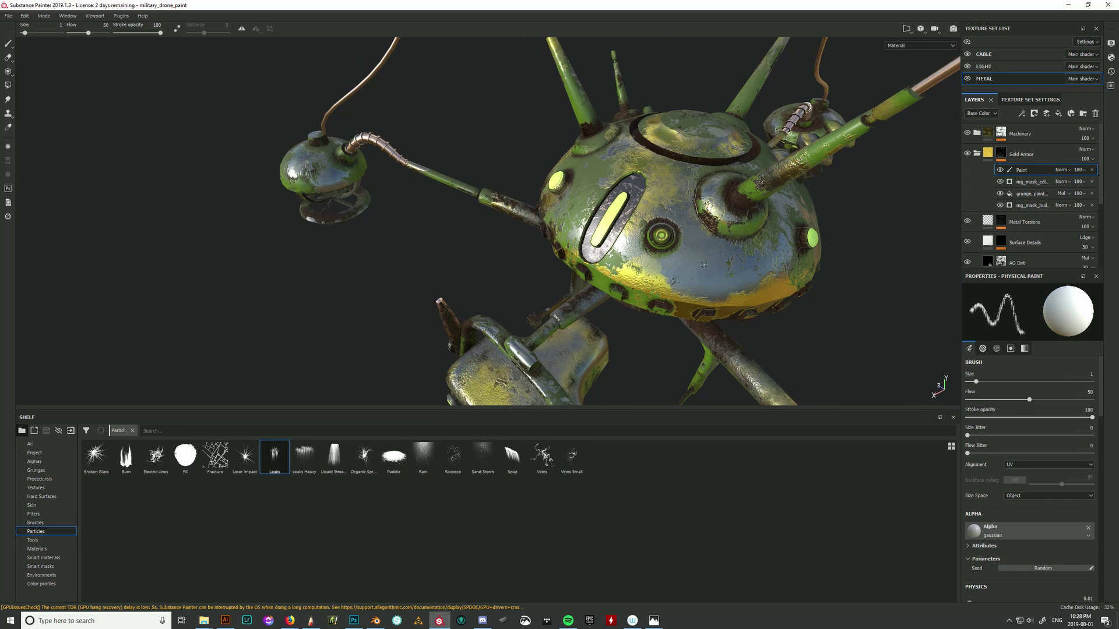
click(706, 259)
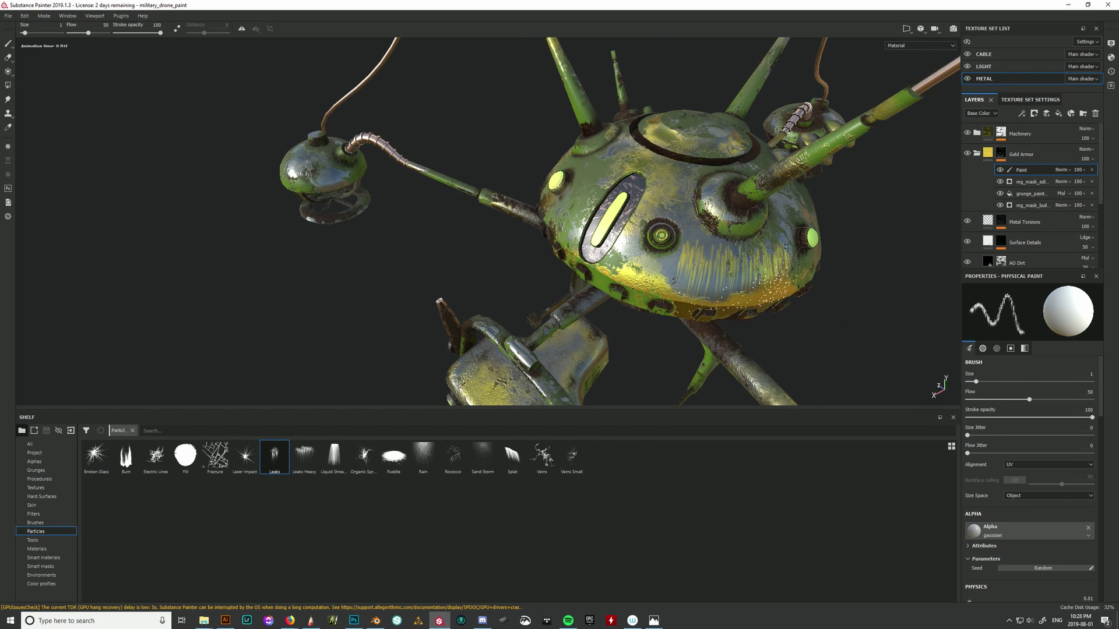
click(660, 192)
click(666, 266)
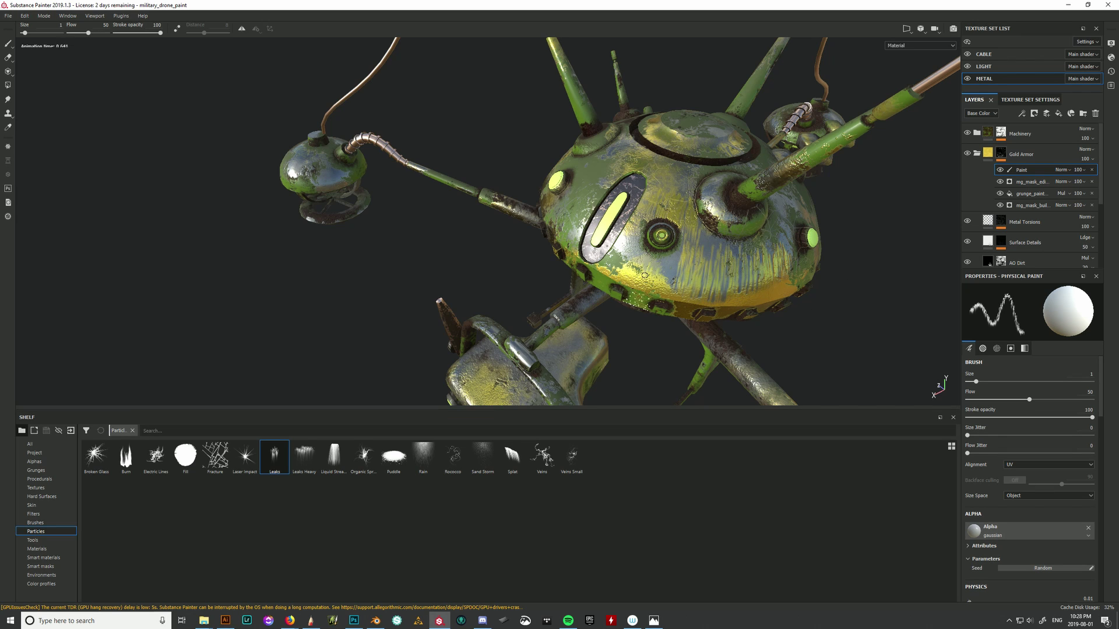
Switch to the Eraser and show the front of the drone in 3D beside the METAL set's 2D UV layout
alt+drag(644, 275, 785, 250)
key(ctrl)
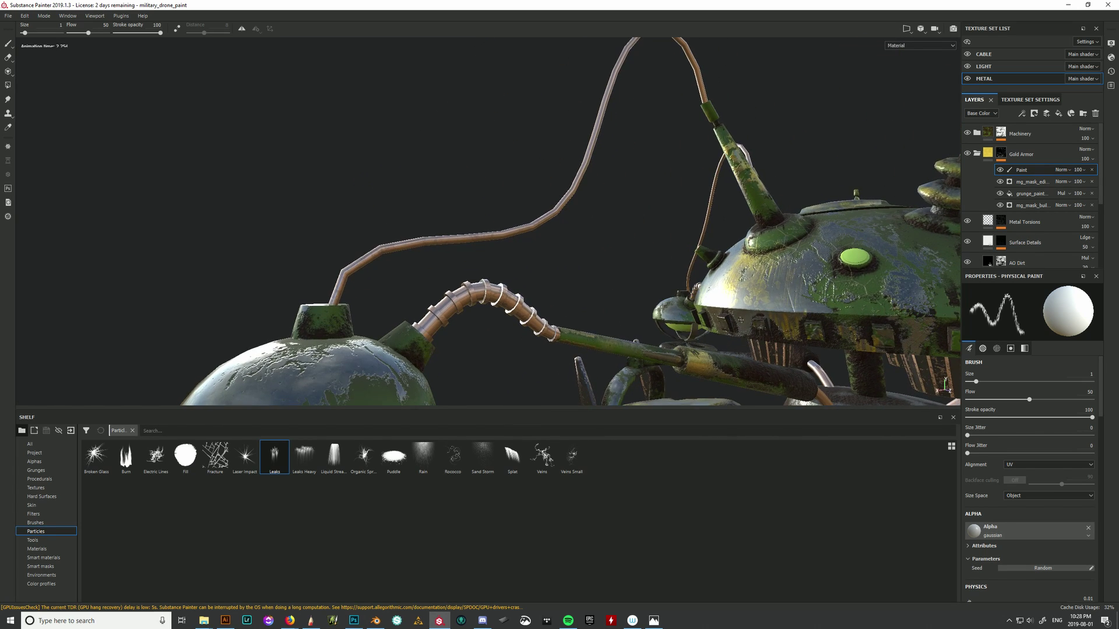
key(shift)
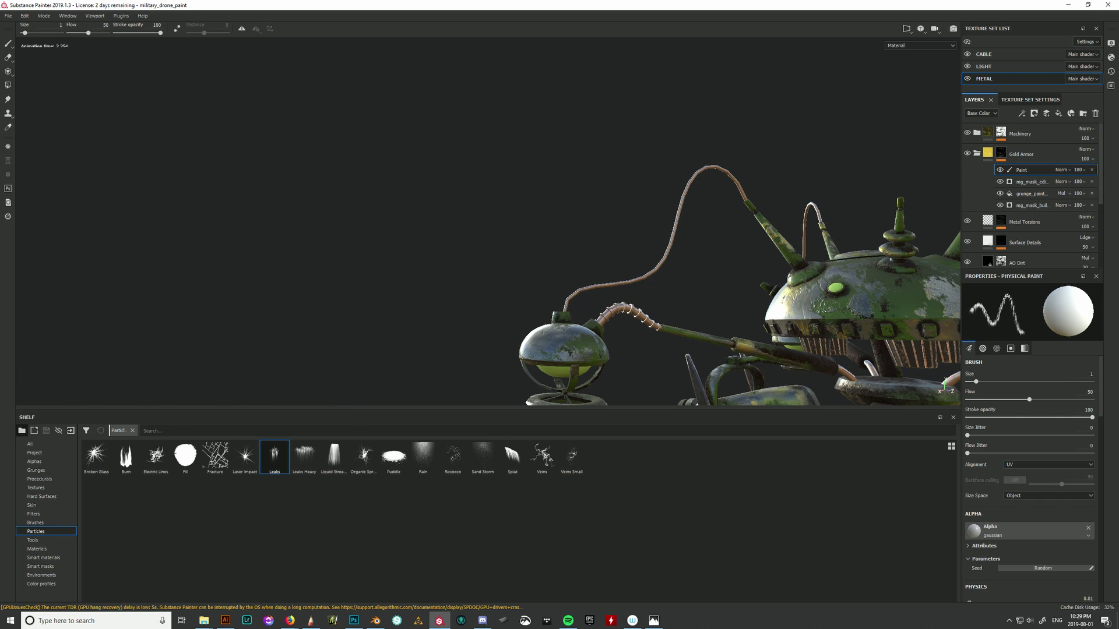
key(e)
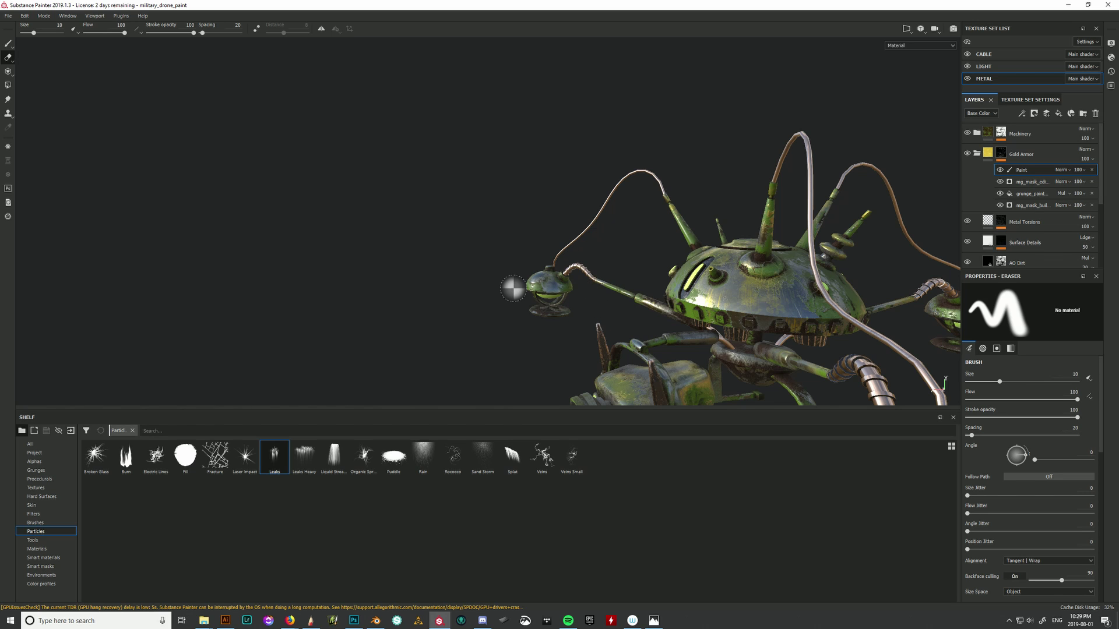
key(F1)
alt+drag(413, 309, 531, 308)
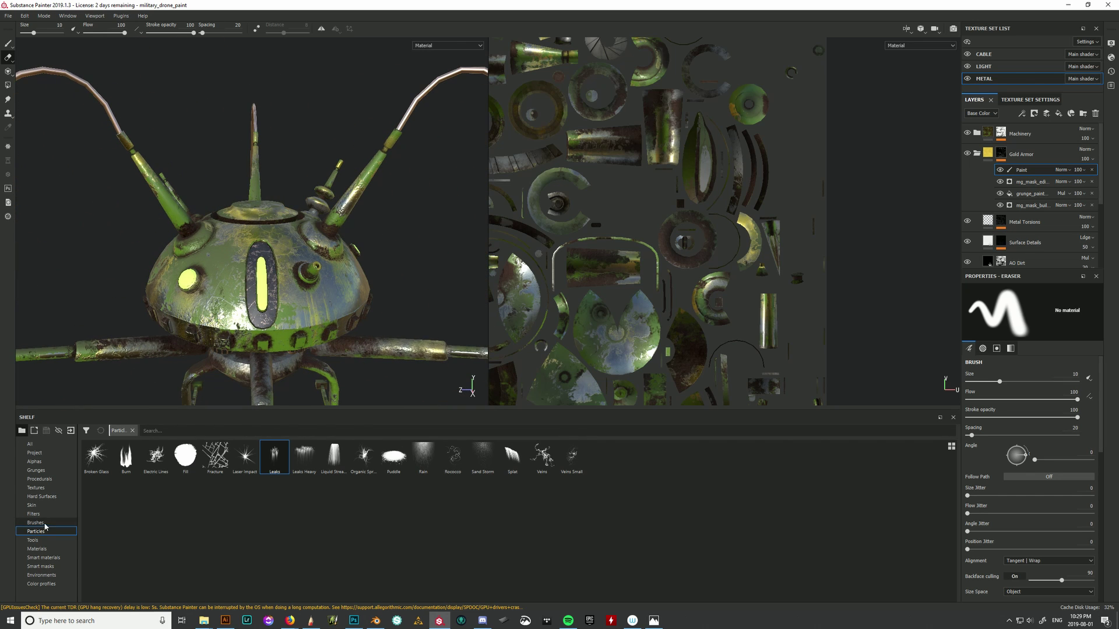
Try the Dirt Brushed brush for the Eraser and settle on Ink Random, with the drone's lower body in focus
click(35, 523)
click(126, 489)
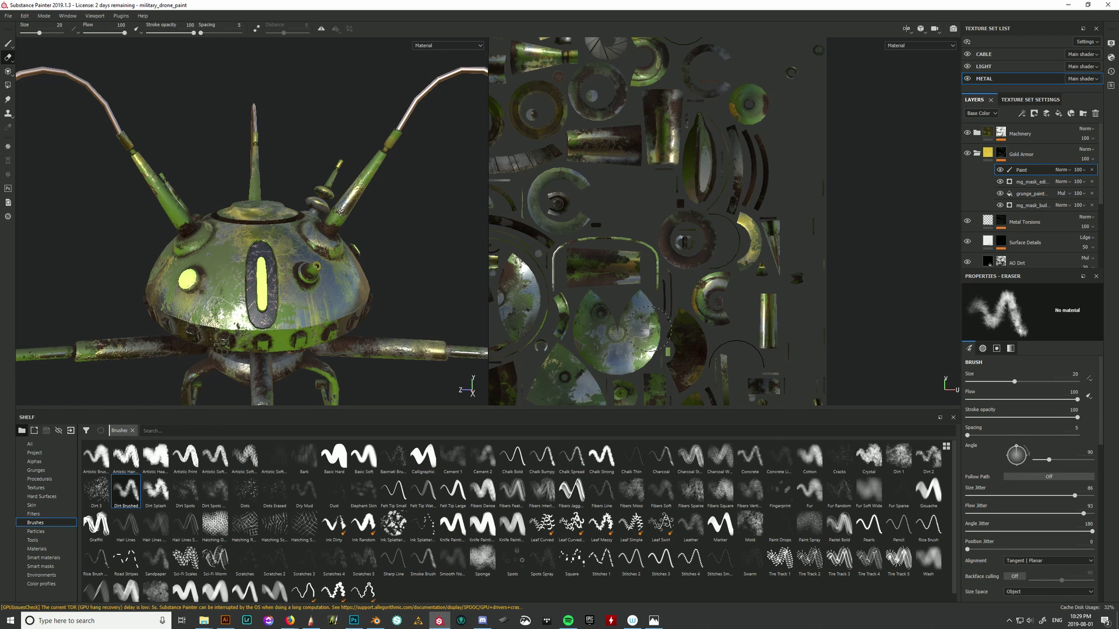
scroll(765, 167, up, 5)
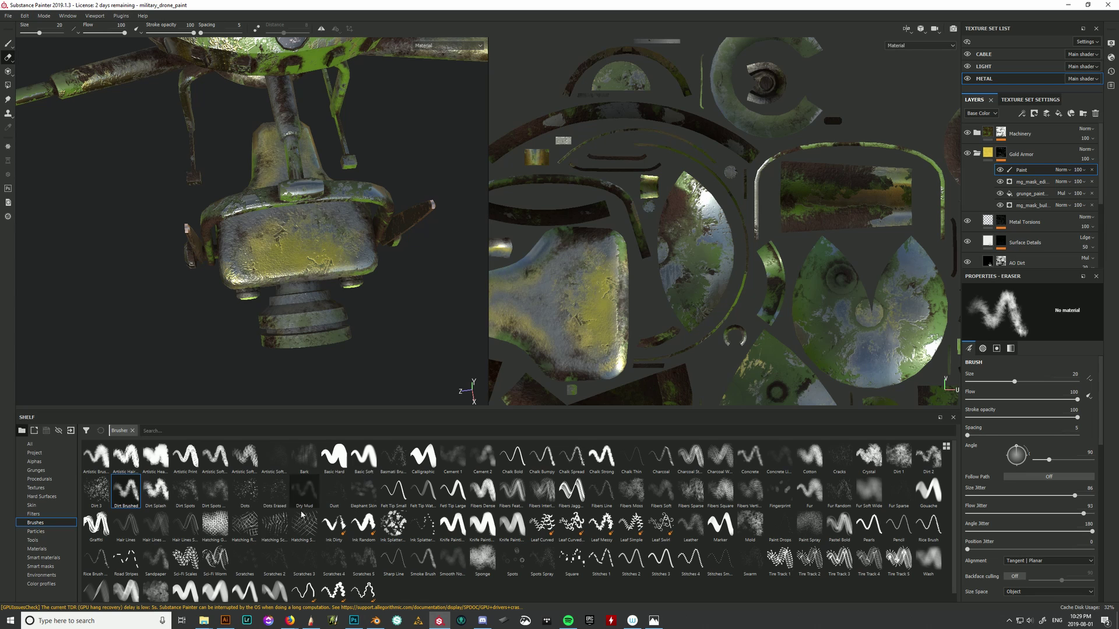
click(363, 525)
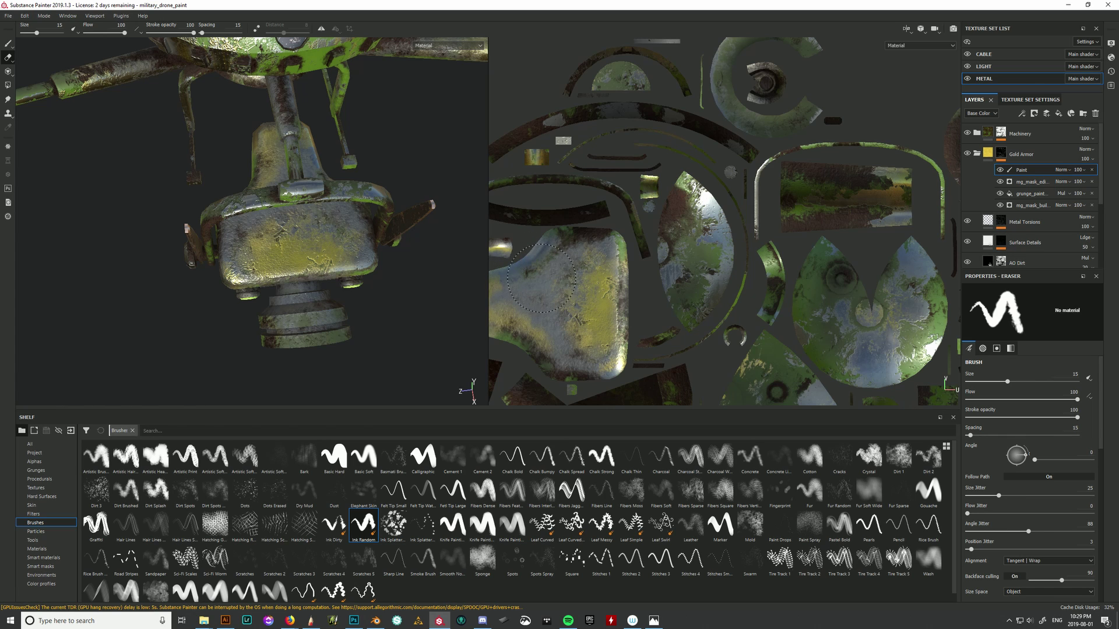
Erase patches of gold on the lower body's UV island in the 2D view with the Ink Random brush
mouse_move(532, 276)
mouse_down()
mouse_move(508, 273)
mouse_move(515, 271)
mouse_move(536, 337)
mouse_move(571, 310)
mouse_move(610, 305)
mouse_up()
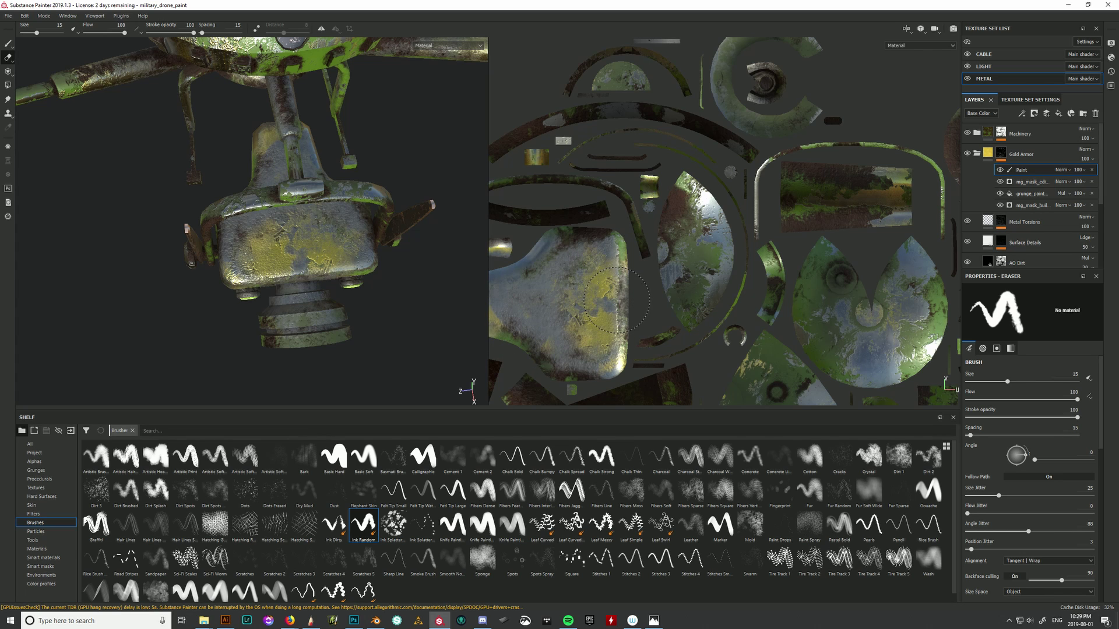
drag(600, 298, 608, 298)
drag(599, 315, 619, 313)
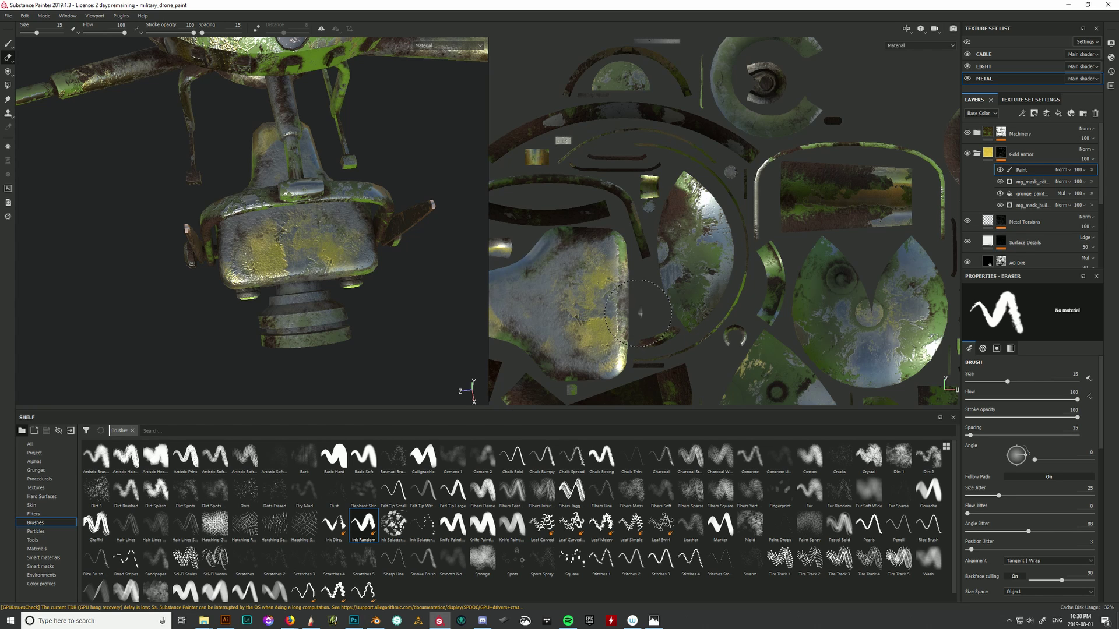
scroll(641, 291, up, 3)
scroll(714, 270, down, 3)
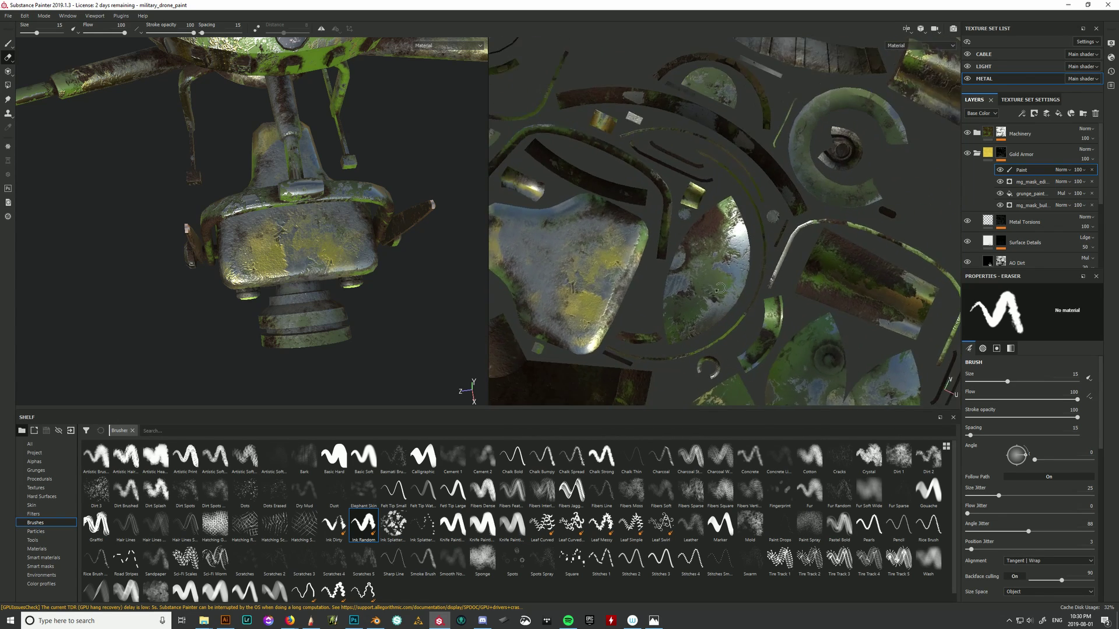
mouse_move(593, 315)
mouse_down()
mouse_move(625, 318)
mouse_move(636, 307)
mouse_move(609, 312)
mouse_up()
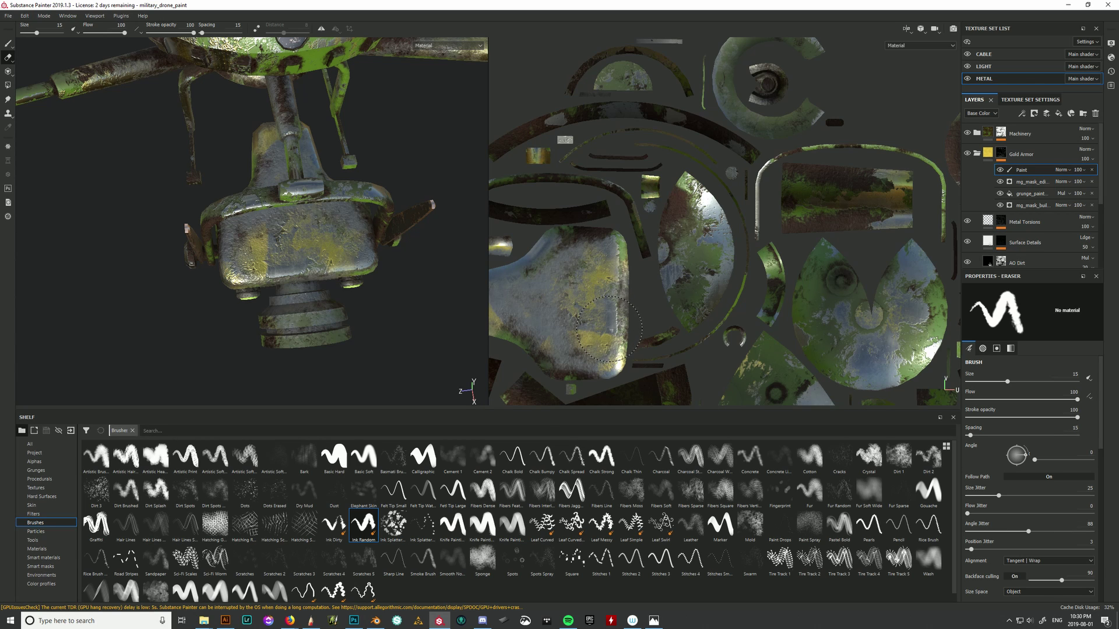
mouse_move(609, 338)
mouse_down()
mouse_move(594, 350)
mouse_move(618, 346)
mouse_move(588, 327)
mouse_up()
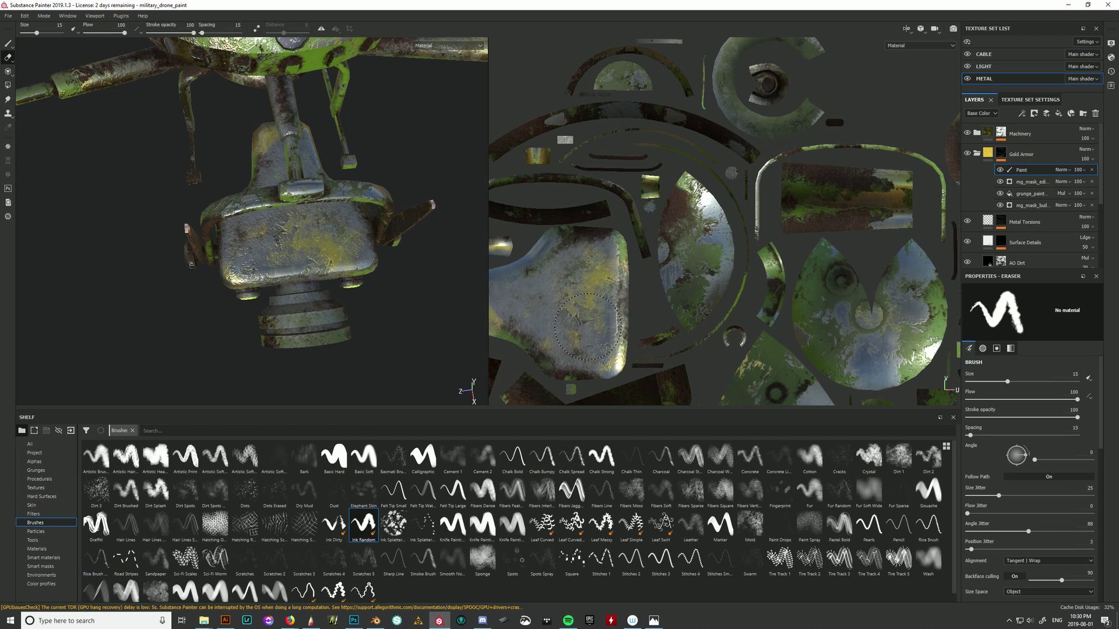
key(f)
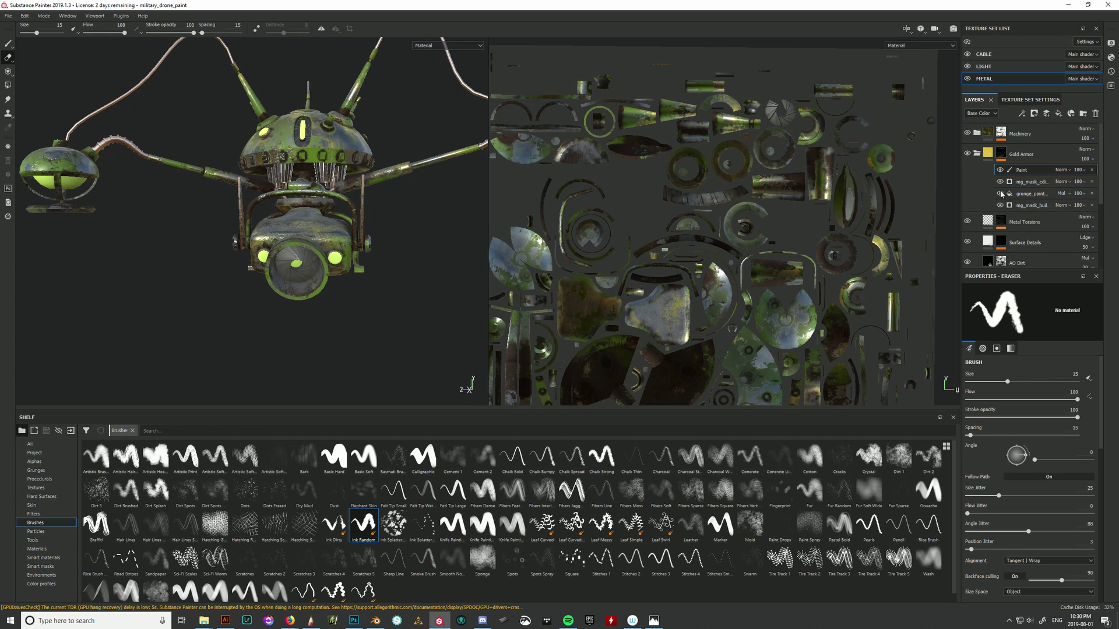
scroll(1002, 194, down, 3)
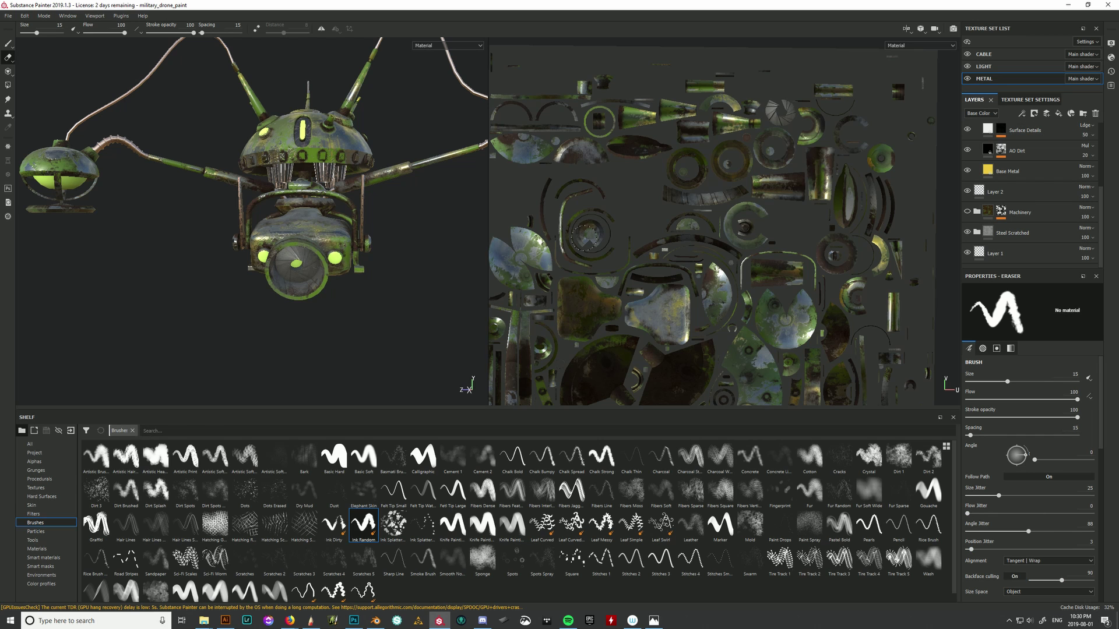
Leave Substance Painter and examine the exported METAL, LIGHT and CABLE texture maps in Photos
click(1109, 5)
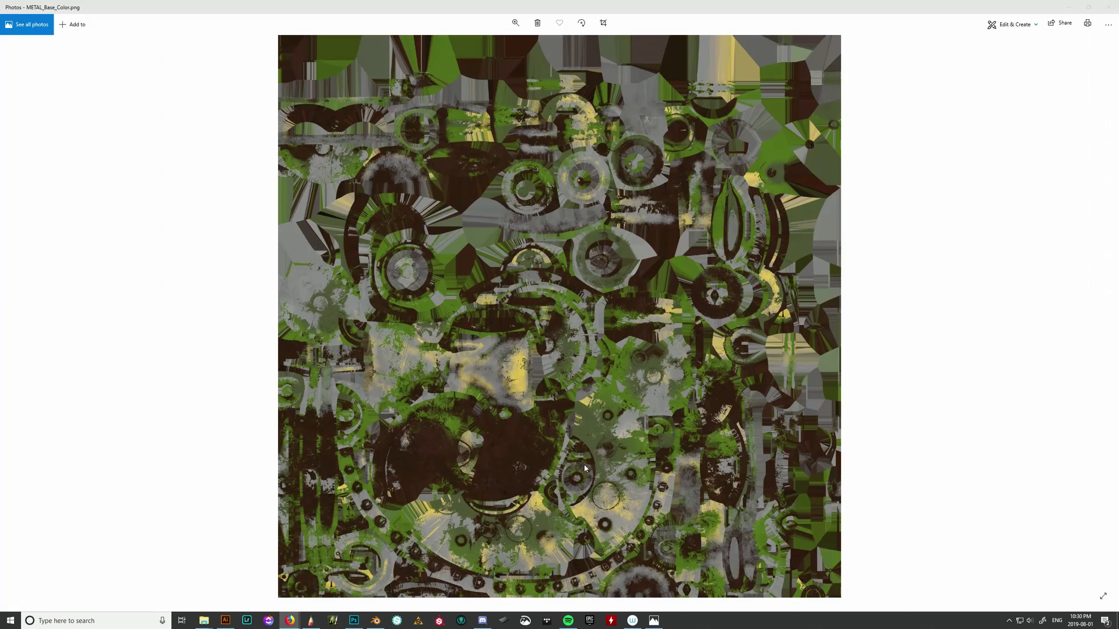
scroll(585, 461, down, 3)
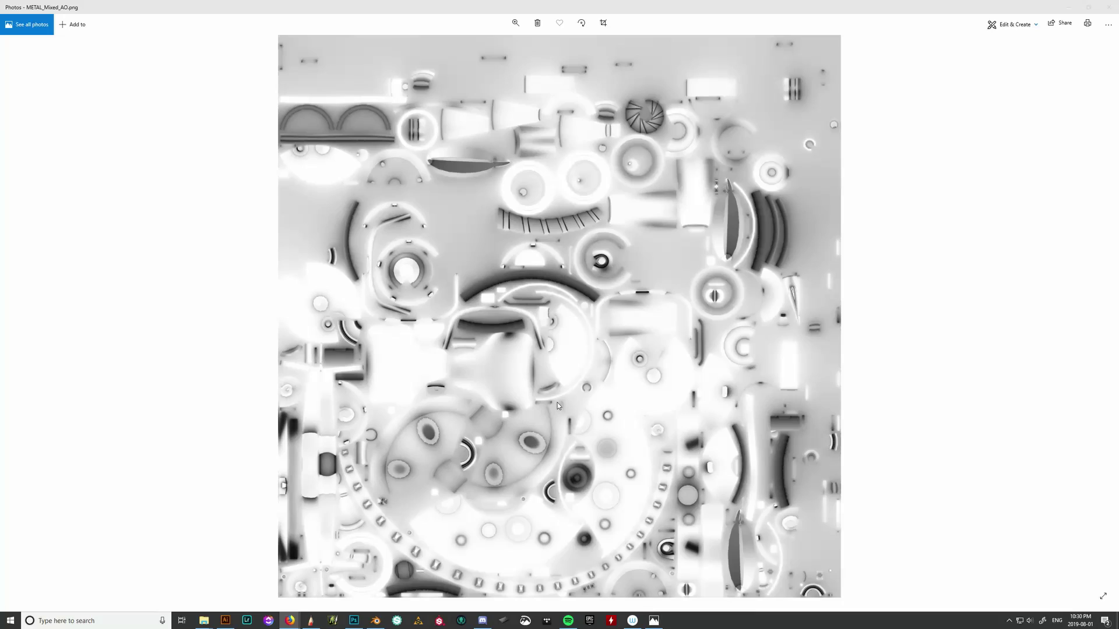
scroll(558, 406, down, 3)
scroll(555, 402, up, 3)
scroll(555, 401, down, 3)
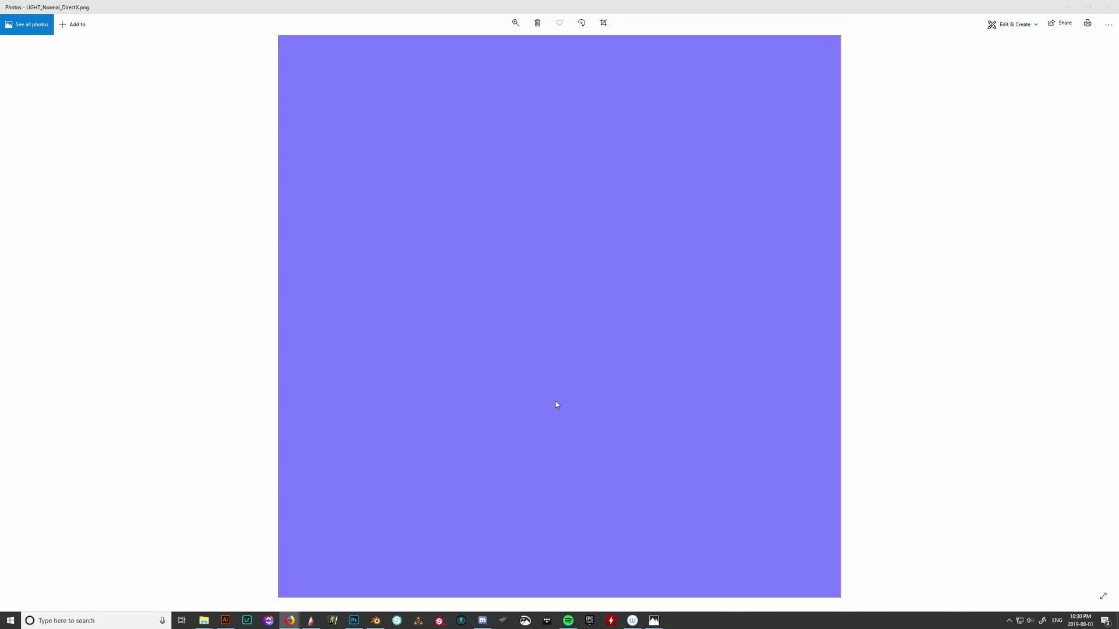
scroll(555, 399, down, 4)
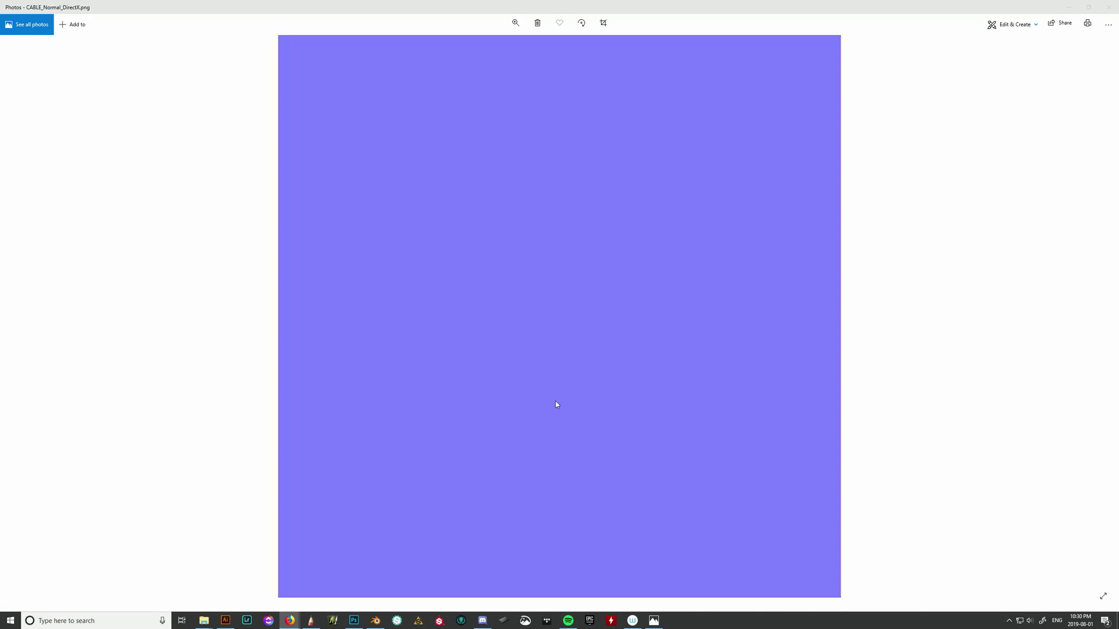
Close the Photos image and the 5_Textures folder to return to the Terminology slide
click(1108, 7)
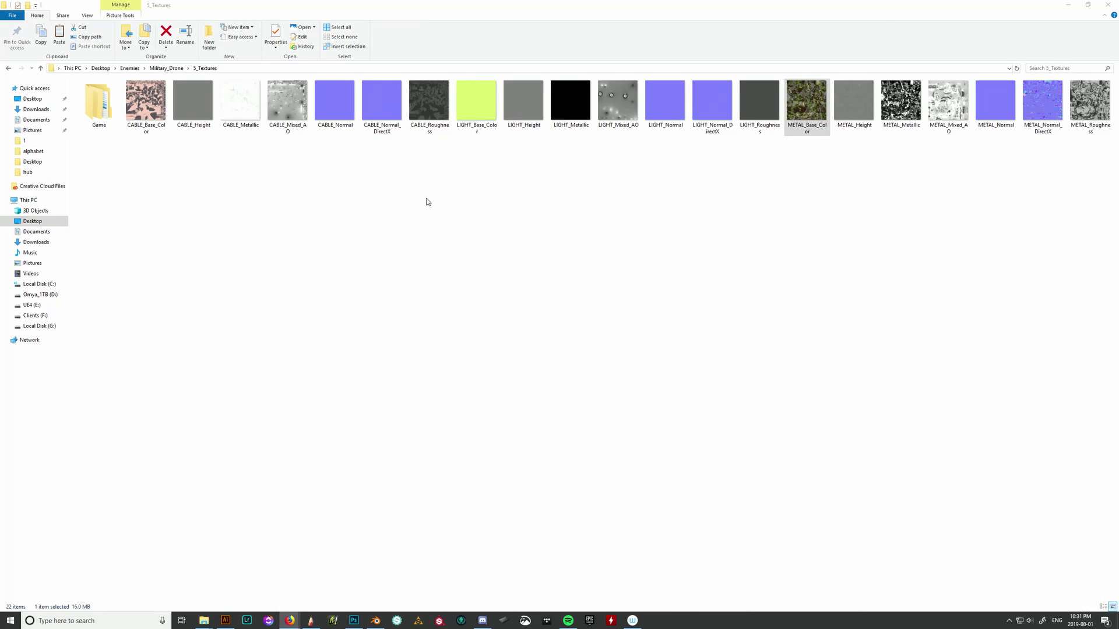
click(1109, 6)
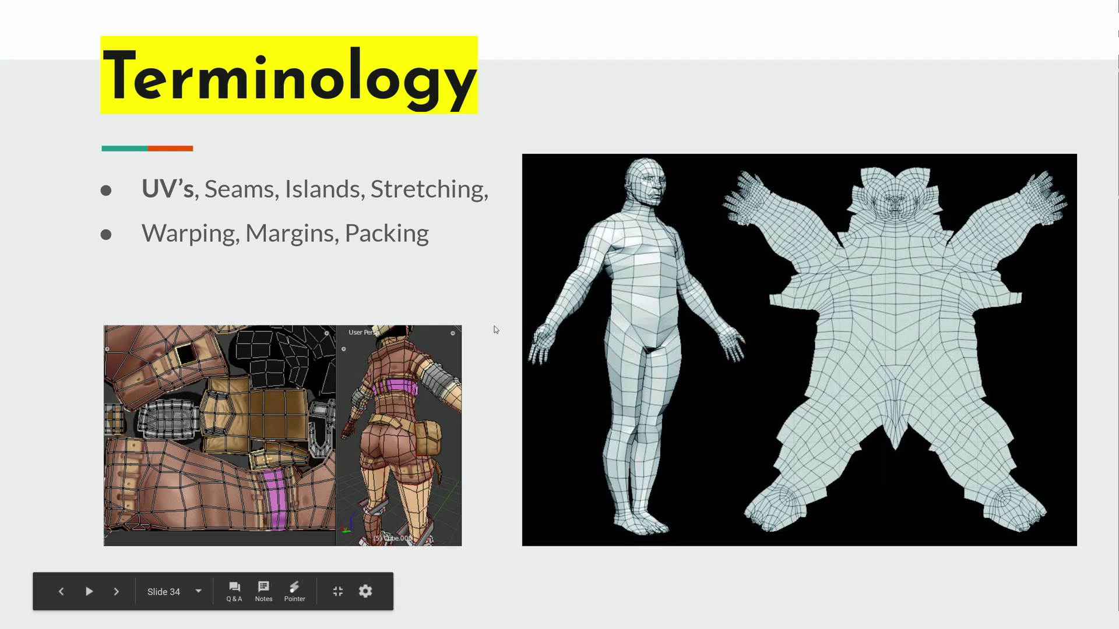